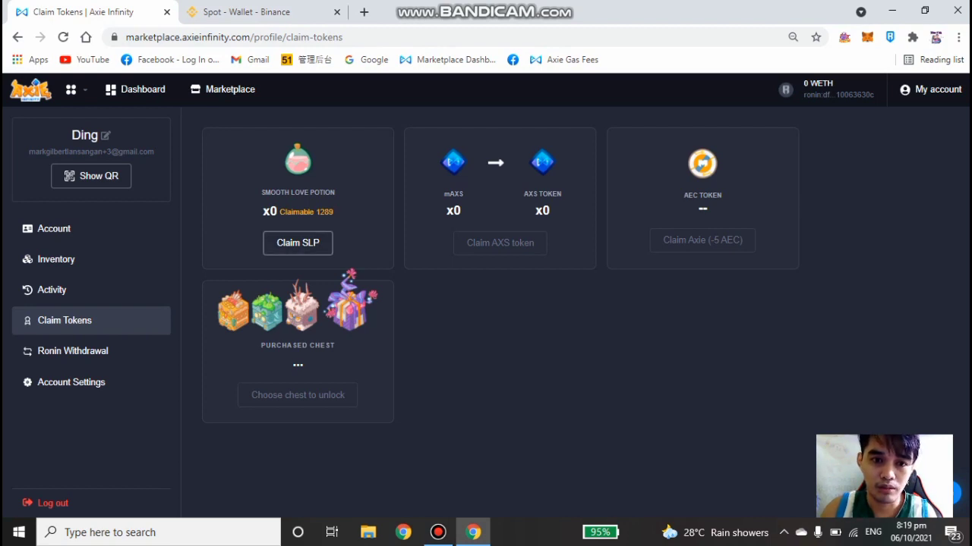
Claim the available 1289 SLP and confirm the contract interaction in the Ronin wallet.
left_click(297, 243)
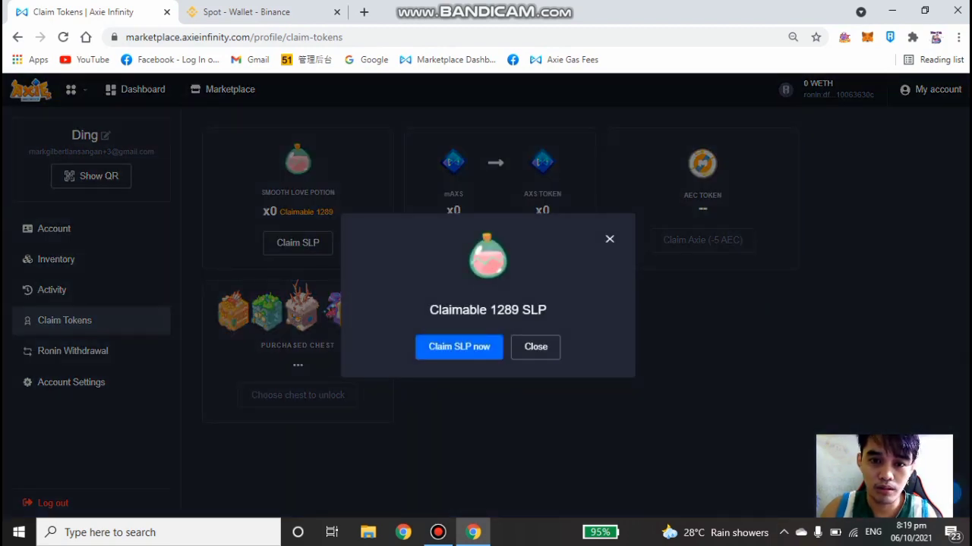
left_click(458, 347)
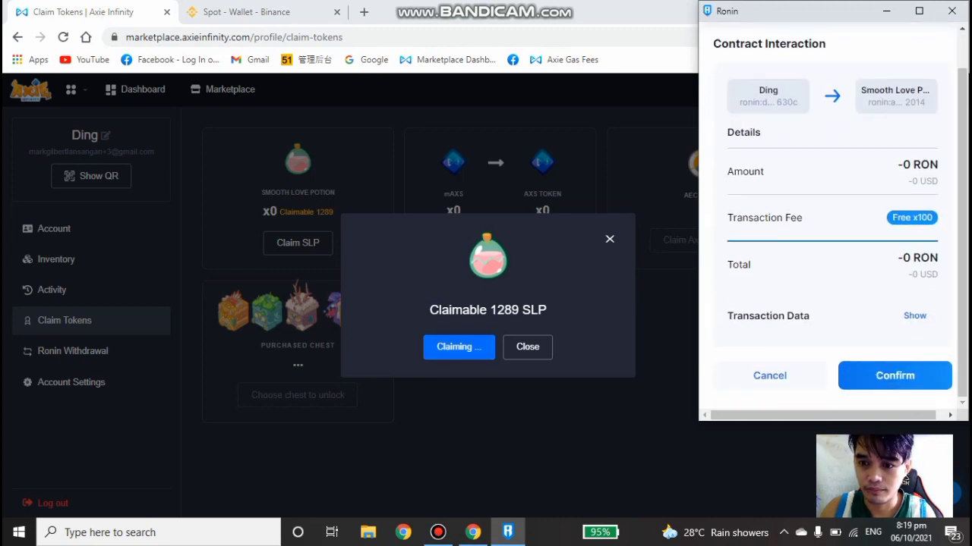
left_click(895, 376)
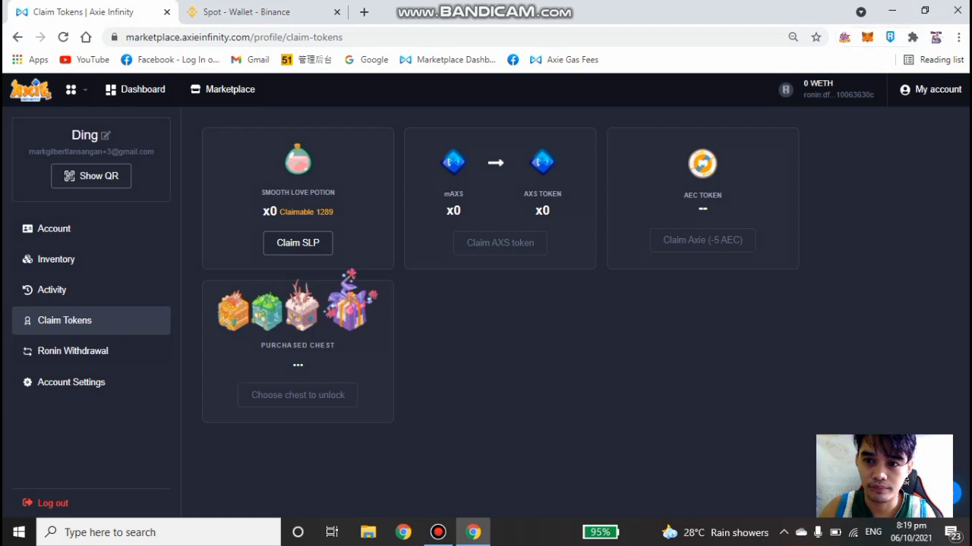
Open the Ronin wallet and check its SLP balance and the status of the claim transaction.
left_click(889, 37)
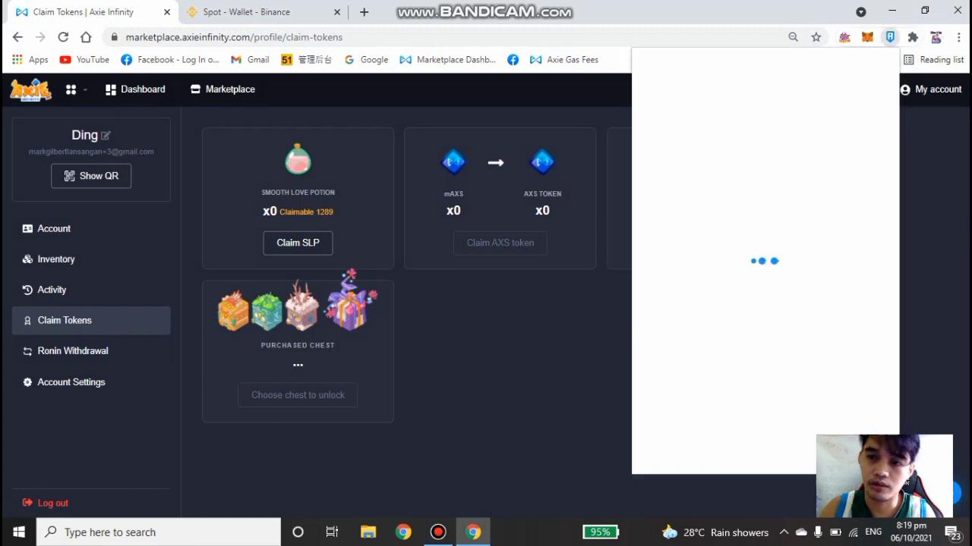
scroll(765, 238, "down", 3)
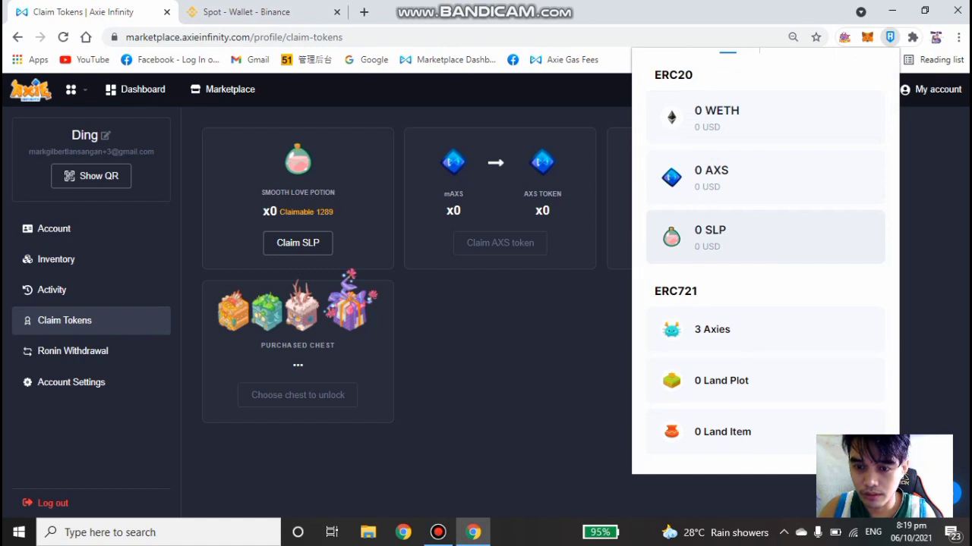
scroll(765, 237, "up", 3)
left_click(797, 301)
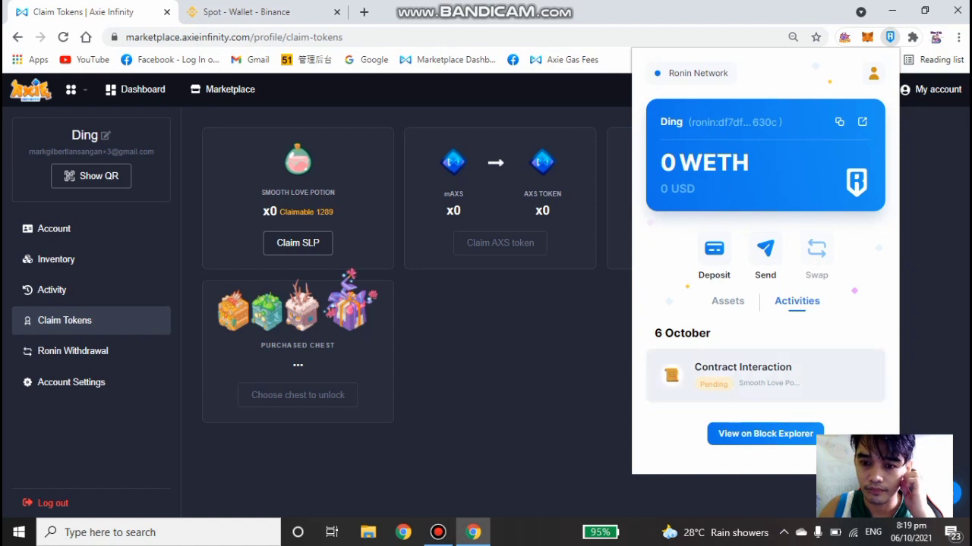
left_click(727, 301)
left_click(796, 300)
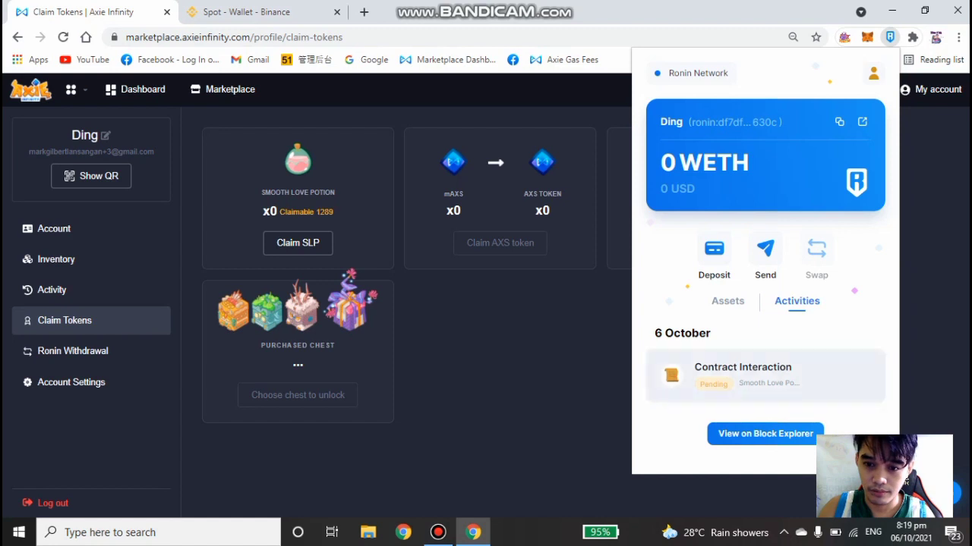
left_click(727, 301)
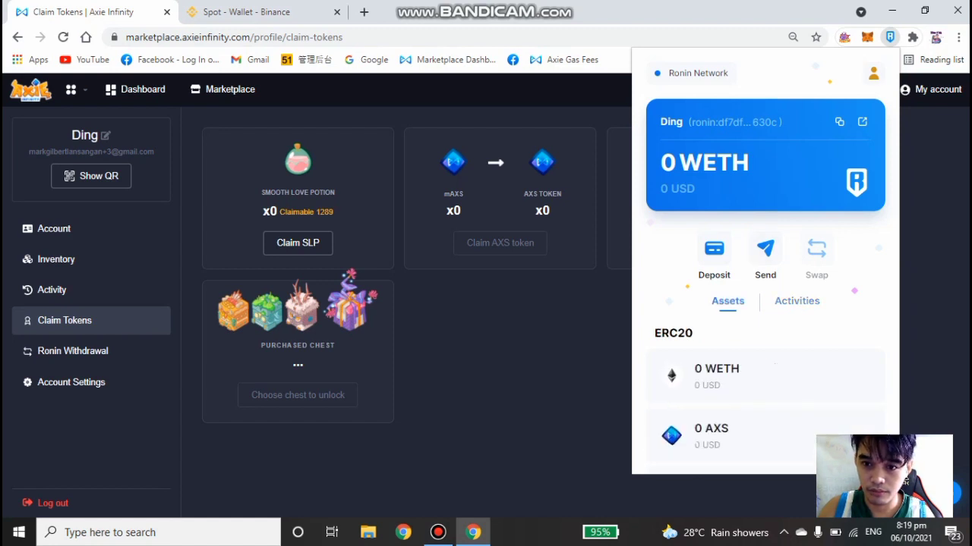
scroll(765, 304, "down", 3)
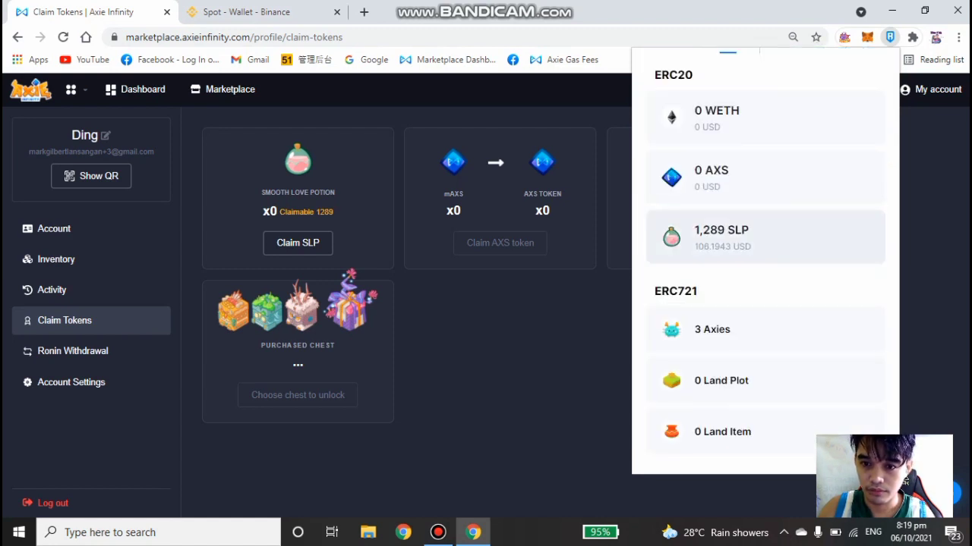
scroll(765, 266, "up", 3)
left_click(797, 300)
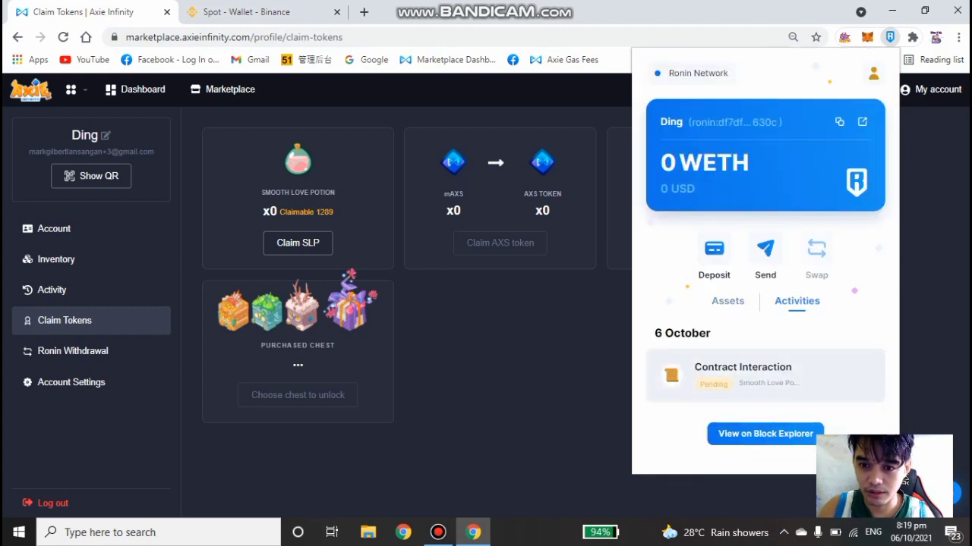
left_click(742, 375)
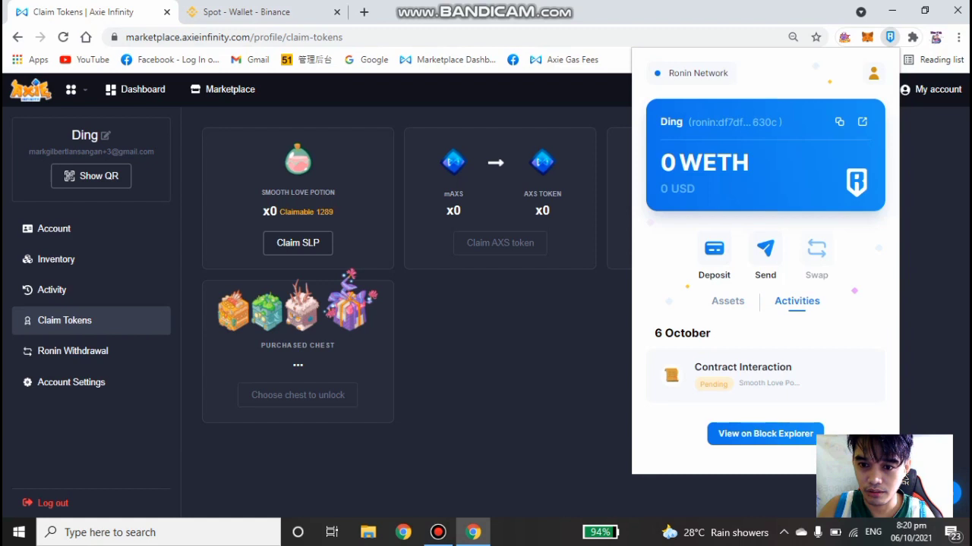
Reload the Claim Tokens page and recheck the SLP balance among the Ronin wallet's assets.
right_click(575, 77)
left_click(607, 119)
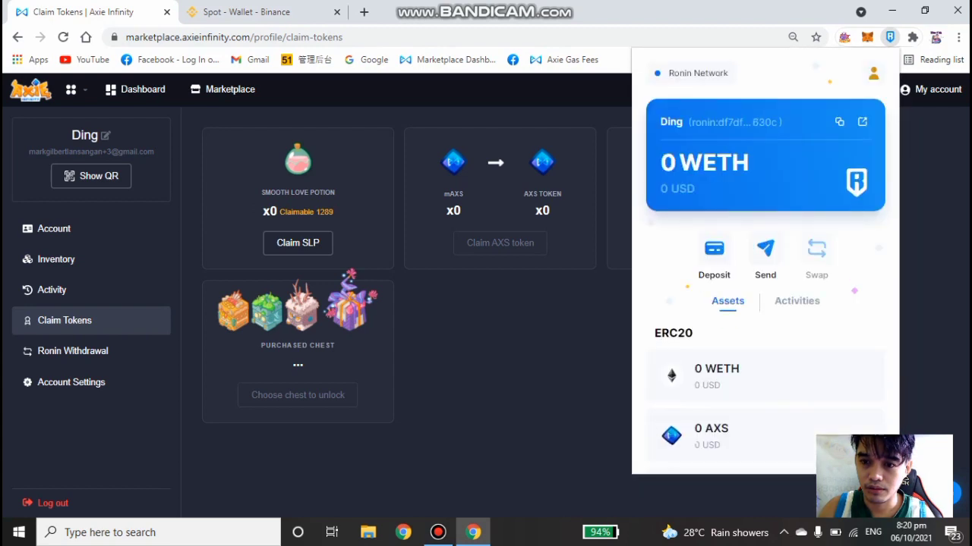
scroll(765, 258, "down", 3)
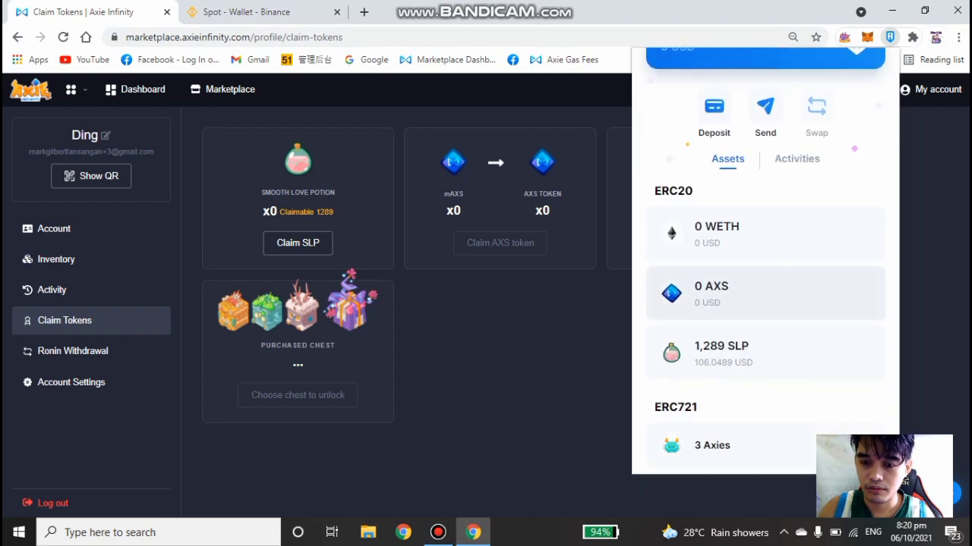
scroll(765, 258, "up", 2)
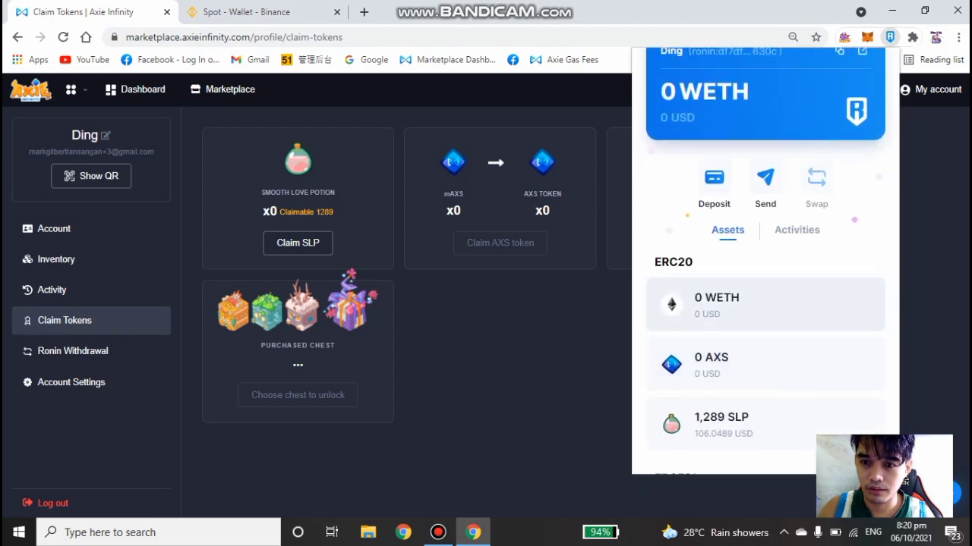
scroll(765, 258, "down", 3)
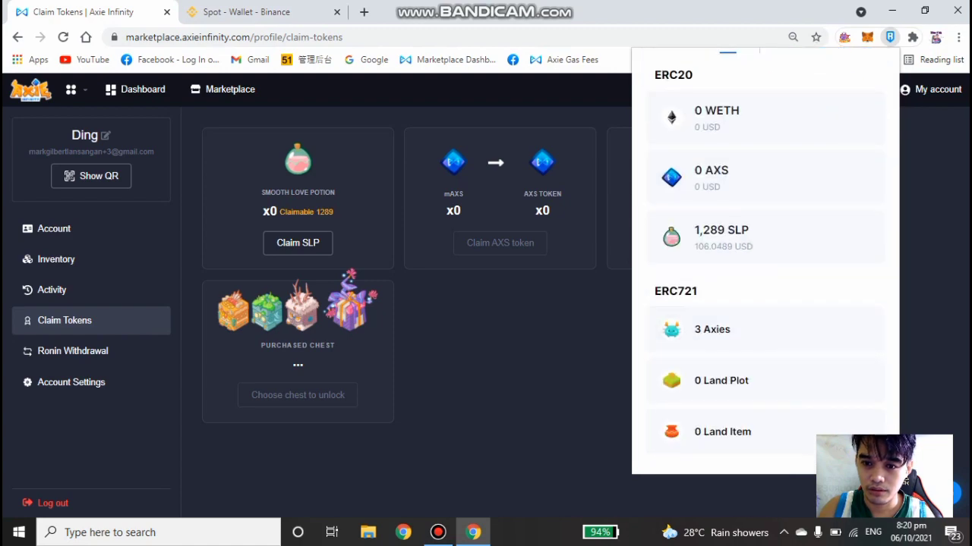
Switch to Binance and open the deposit page for SLP from the Fiat and Spot wallet.
left_click(243, 11)
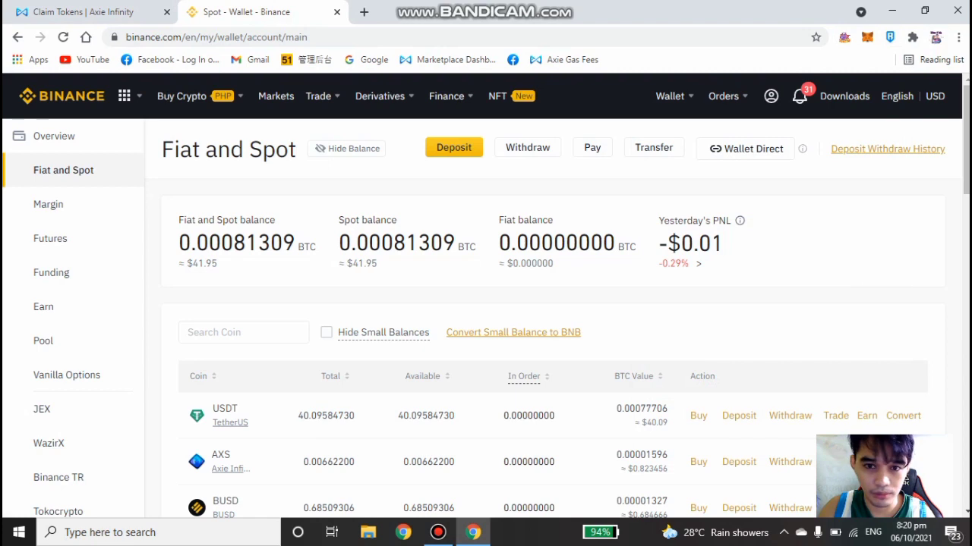
mouse_move(670, 95)
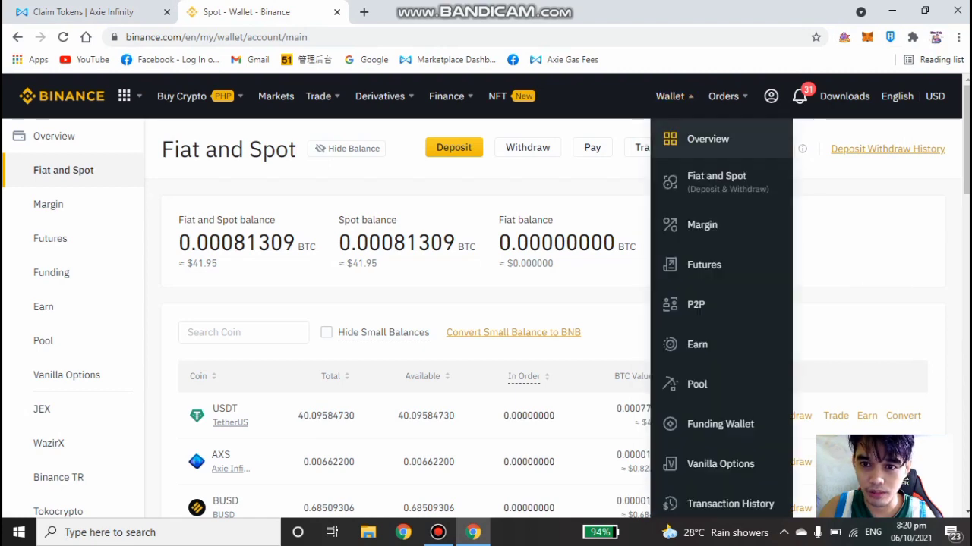
left_click(716, 182)
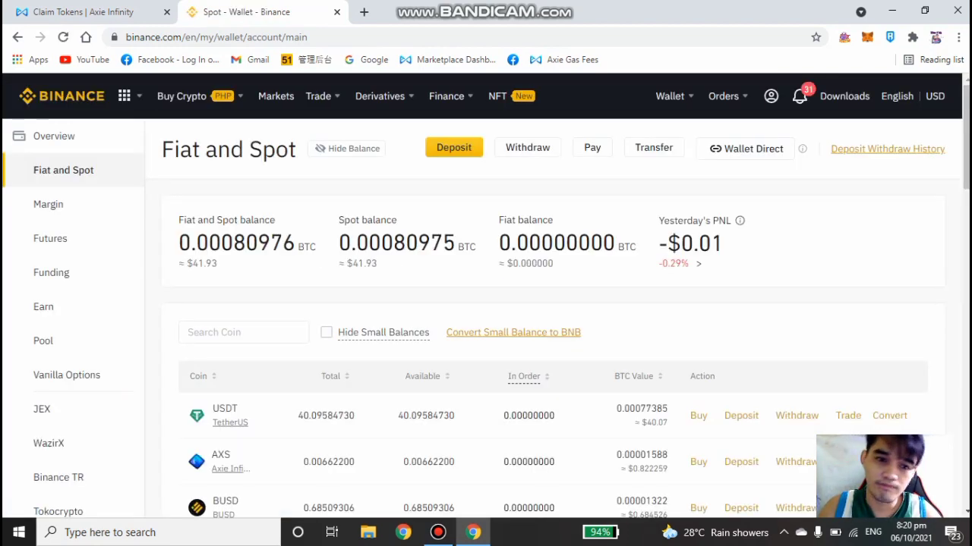
scroll(486, 304, "down", 3)
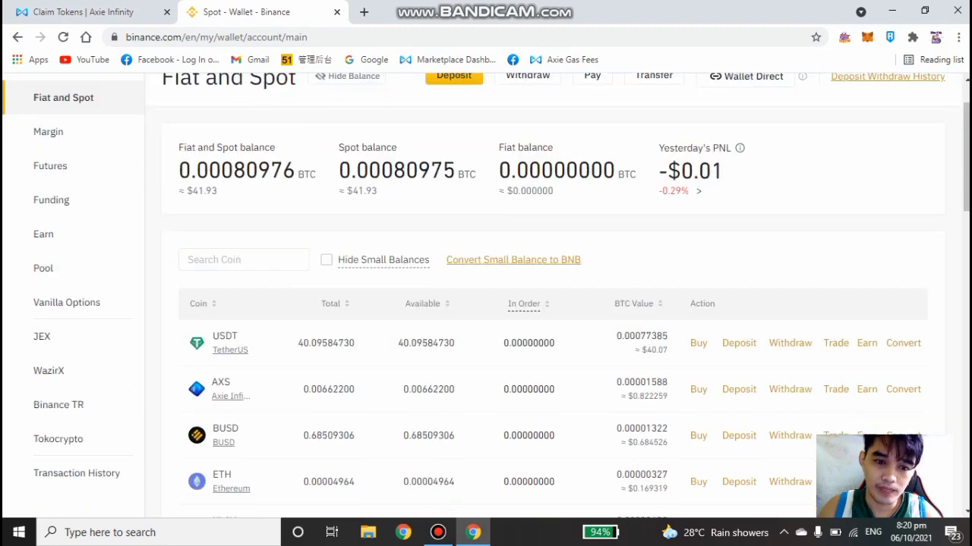
scroll(228, 418, "down", 1)
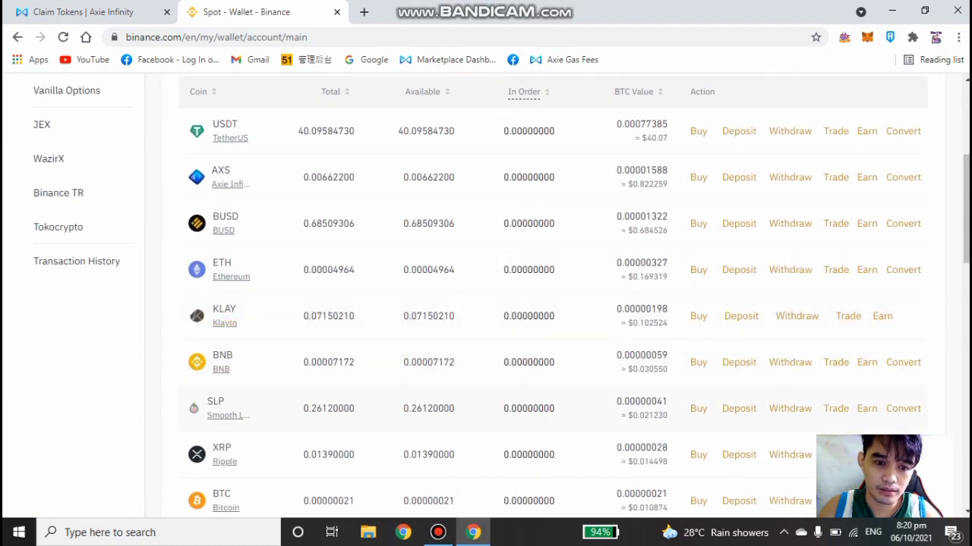
scroll(228, 417, "down", 1)
scroll(228, 341, "down", 2)
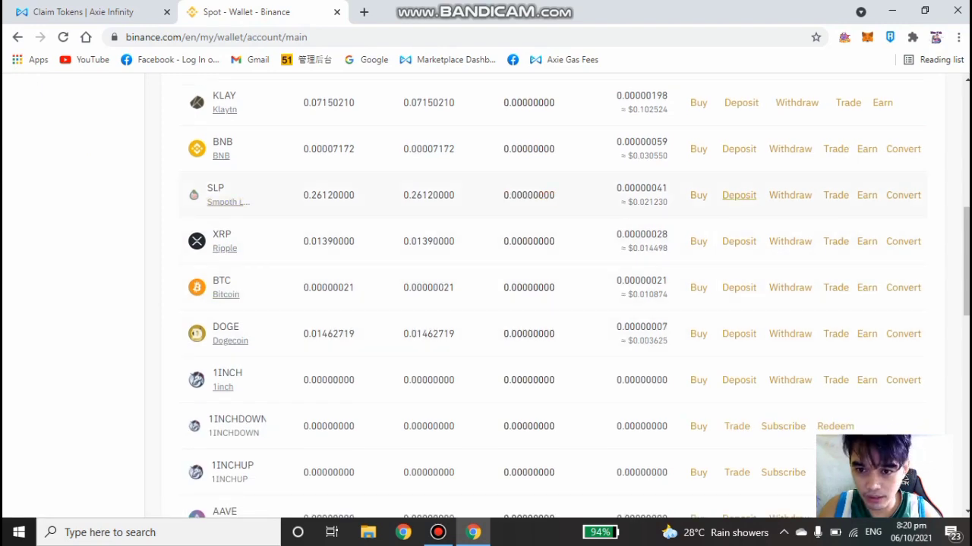
left_click(739, 195)
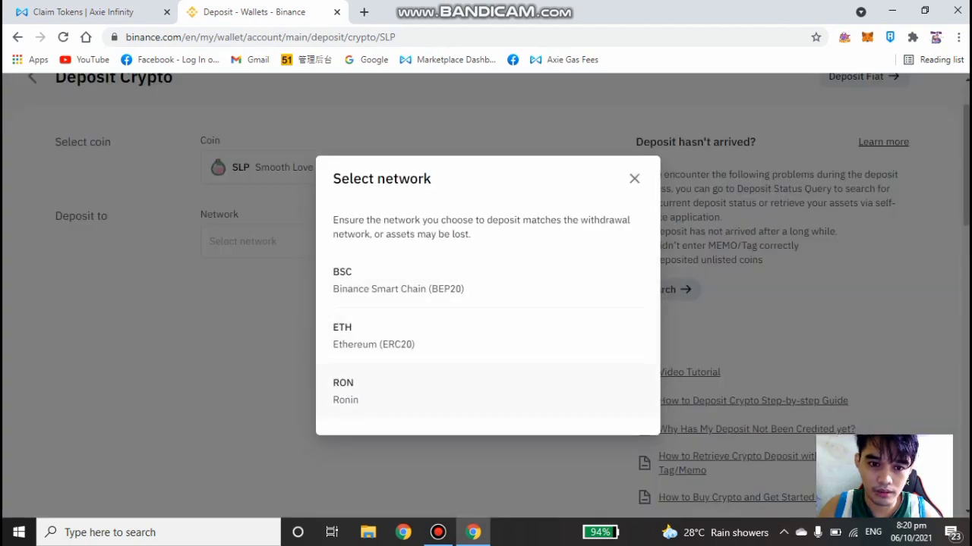
Choose the RON (Ronin) deposit network, acknowledge the address prefix notice and copy the SLP deposit address.
left_click(343, 391)
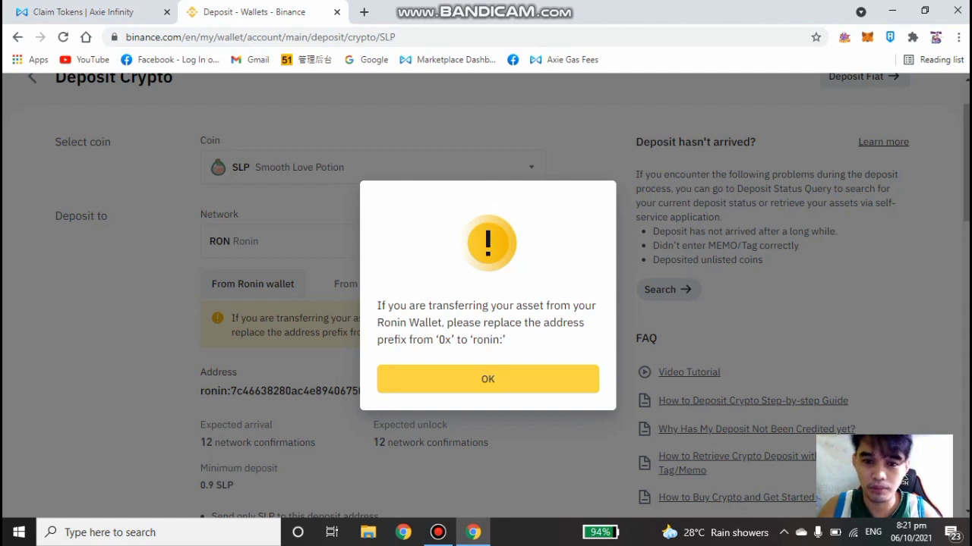
left_click(487, 379)
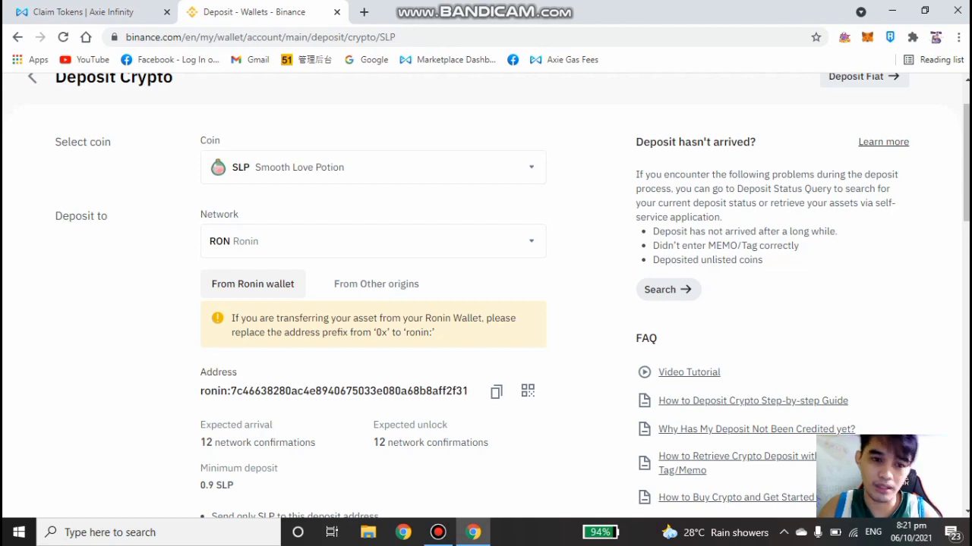
left_click(496, 391)
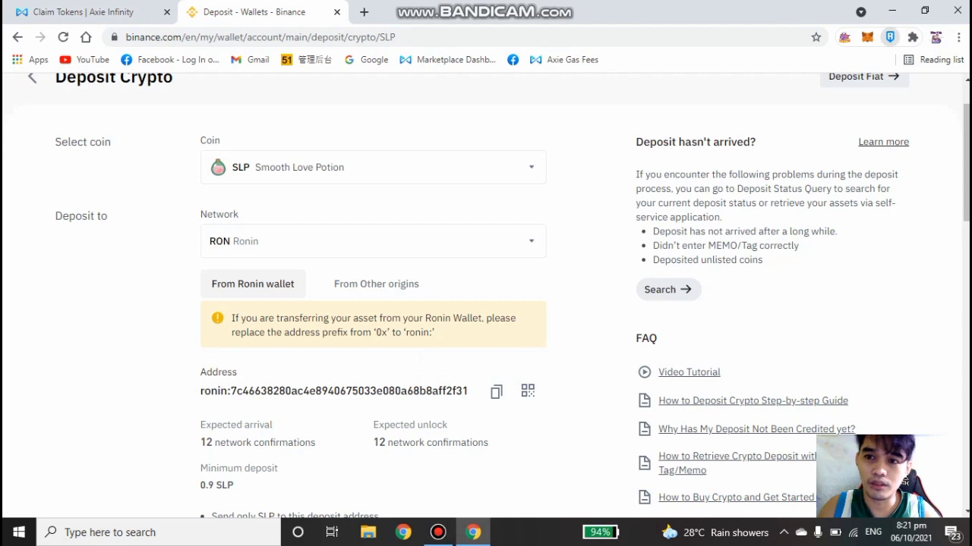
Start sending SLP from the Ronin wallet and paste the copied Binance deposit address as the recipient.
left_click(890, 36)
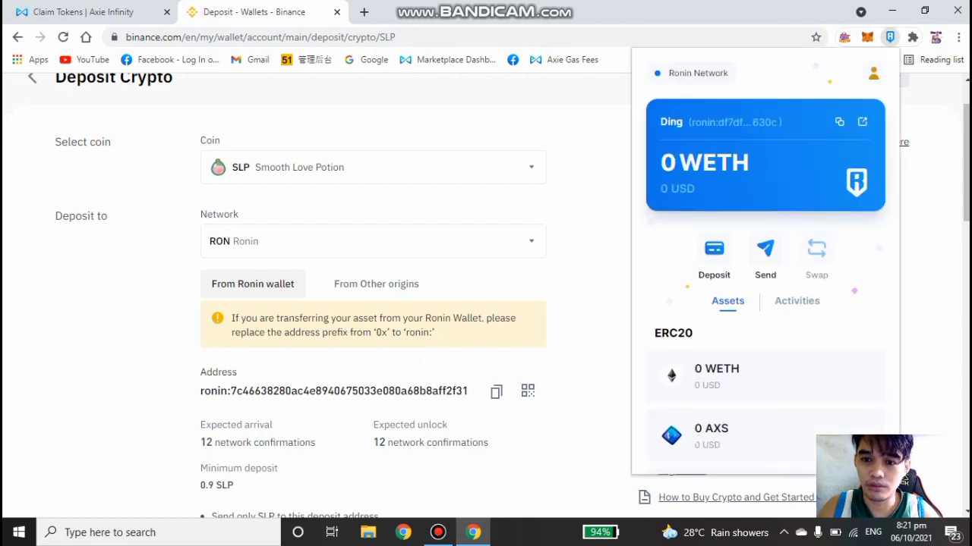
scroll(765, 341, "down", 3)
left_click(721, 277)
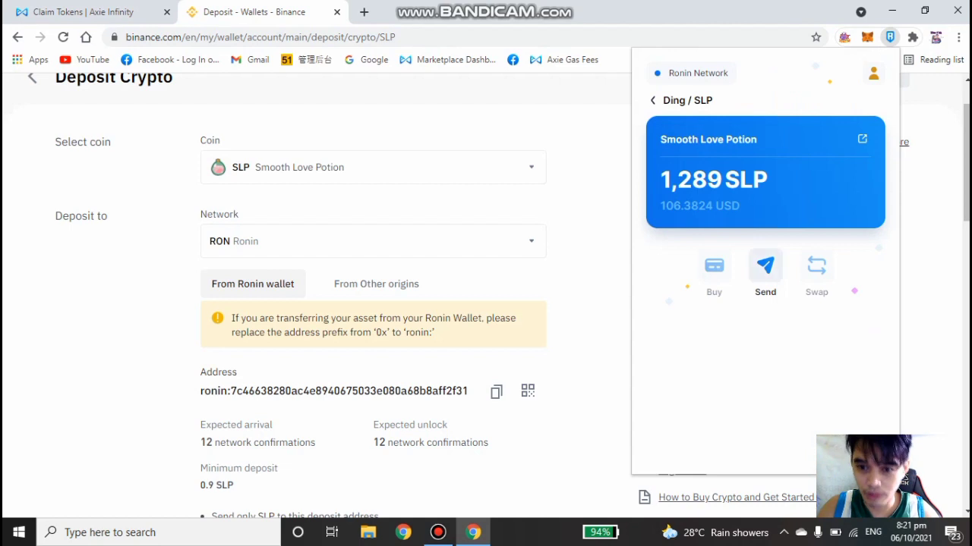
left_click(765, 266)
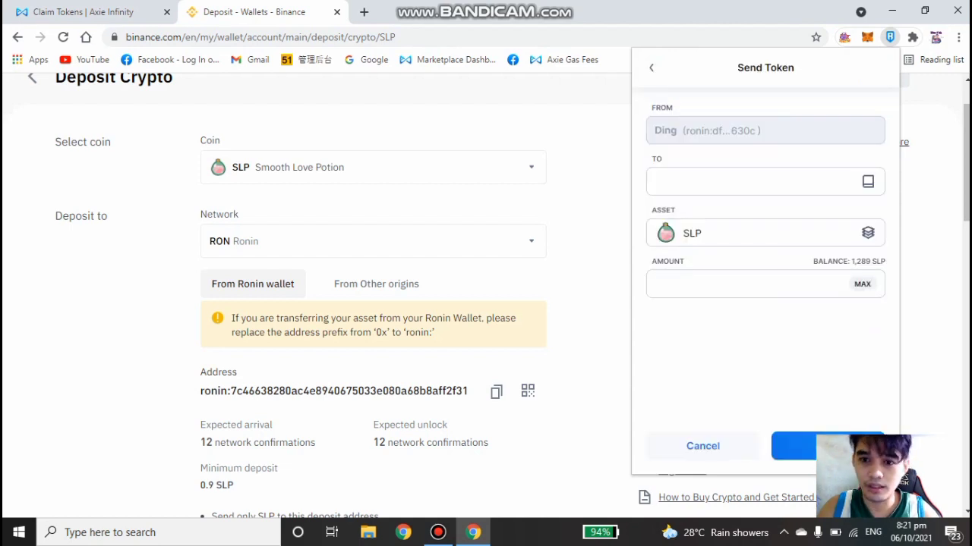
left_click(674, 182)
right_click(675, 183)
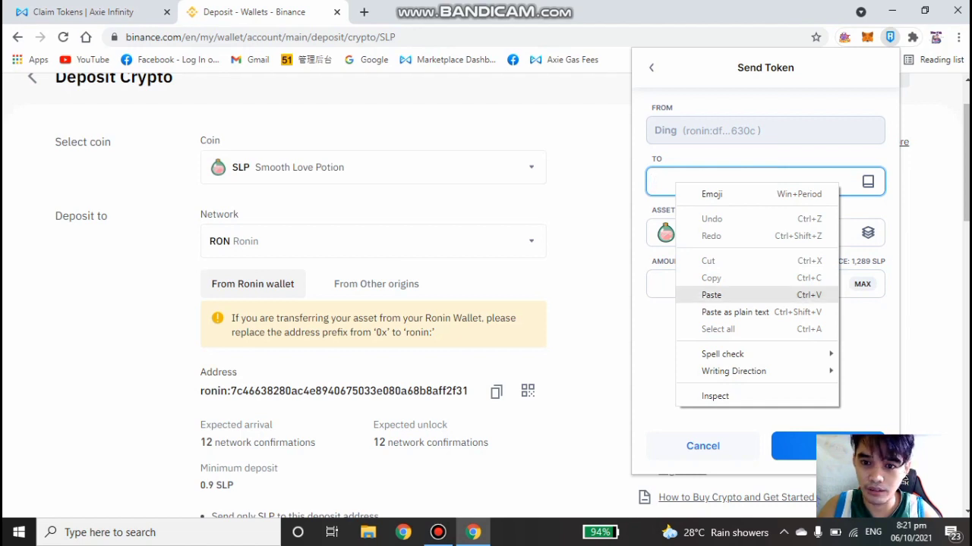
left_click(711, 295)
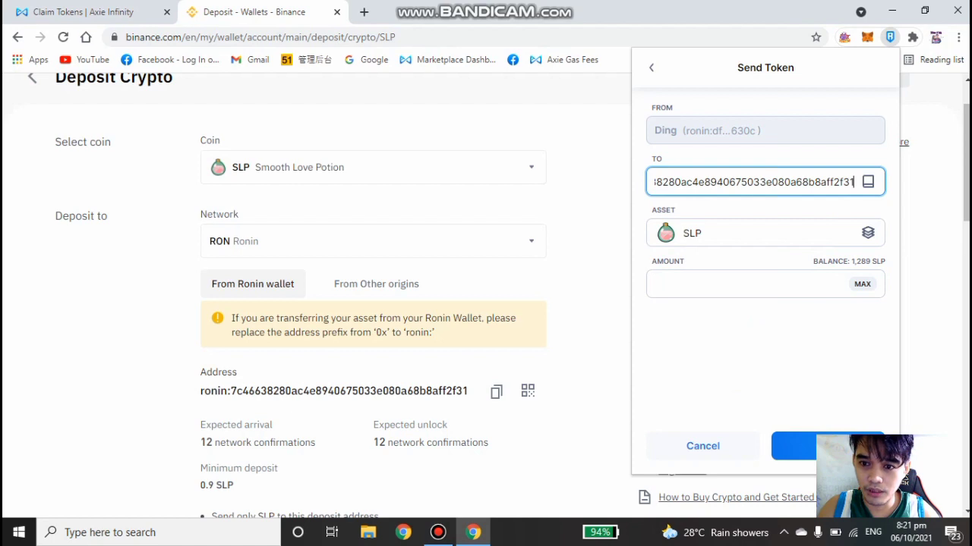
Set the amount to 1289 SLP and confirm the transfer.
left_click(752, 284)
type("1289")
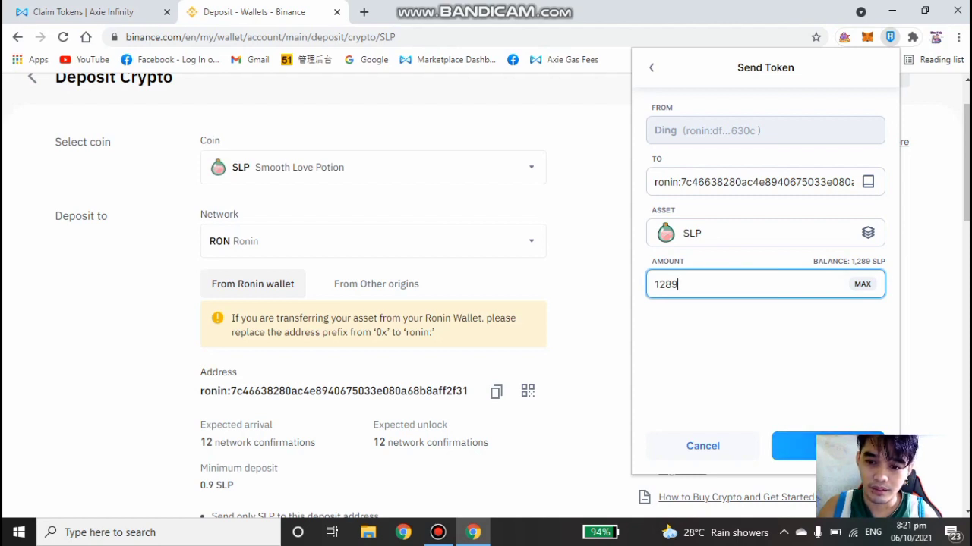
key("Return")
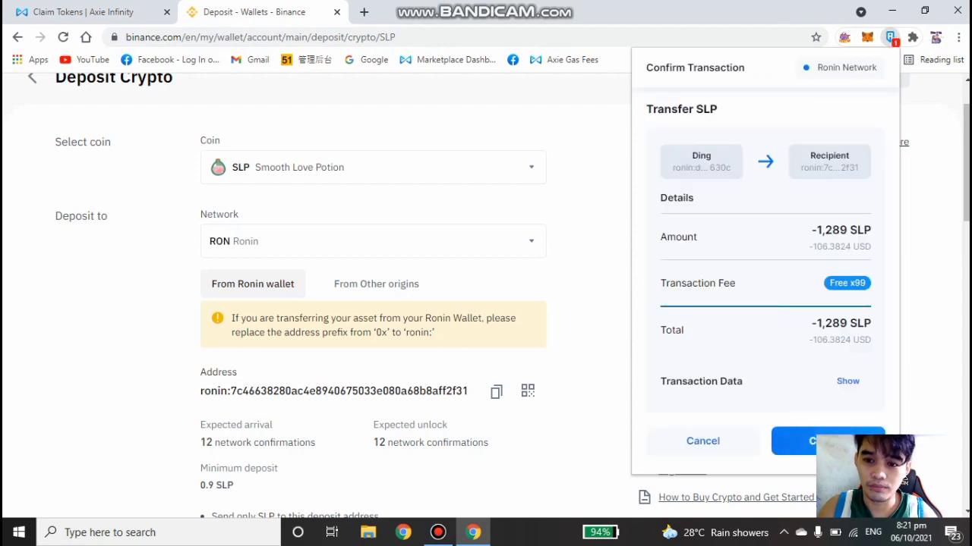
left_click(797, 441)
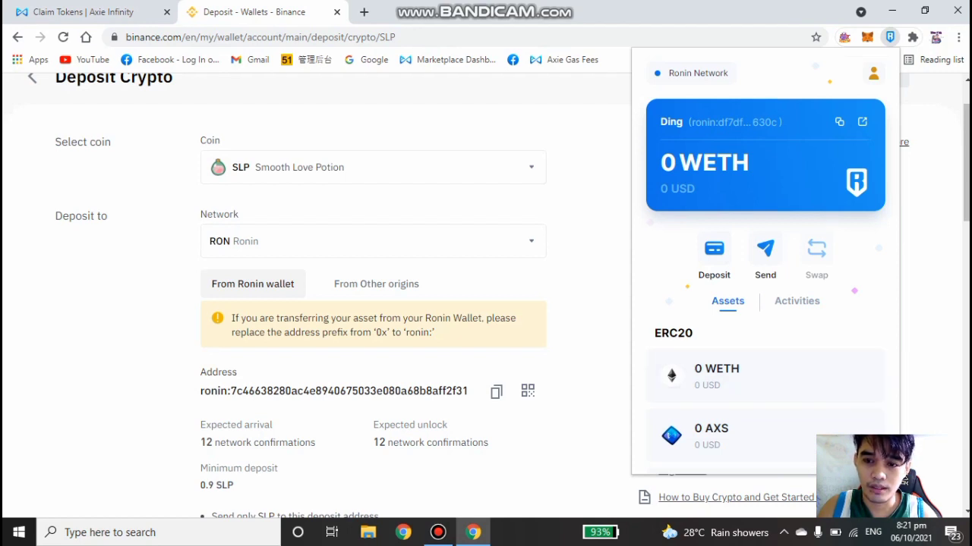
Check the SLP transfer's status in the Ronin wallet's activities, and reload the Binance deposit page to check Recent Deposits.
left_click(797, 301)
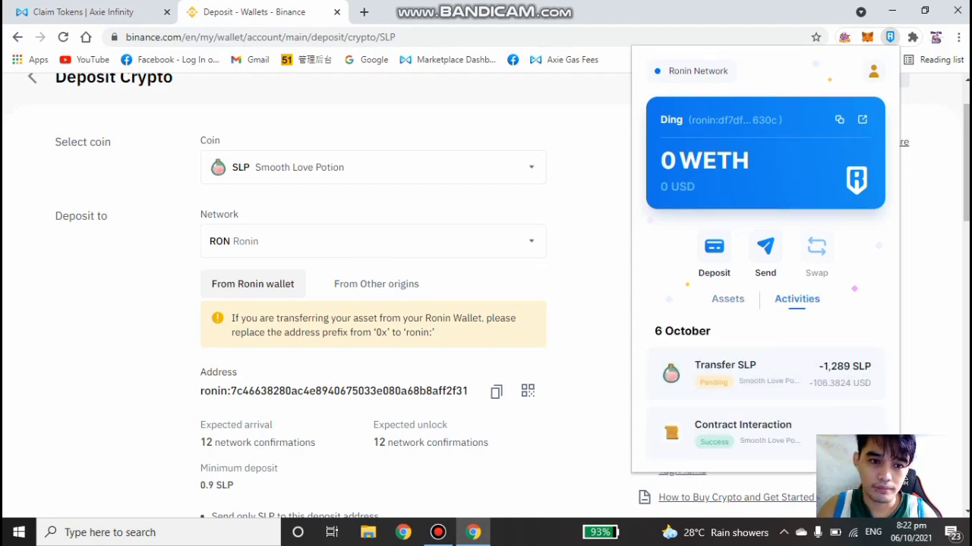
right_click(132, 246)
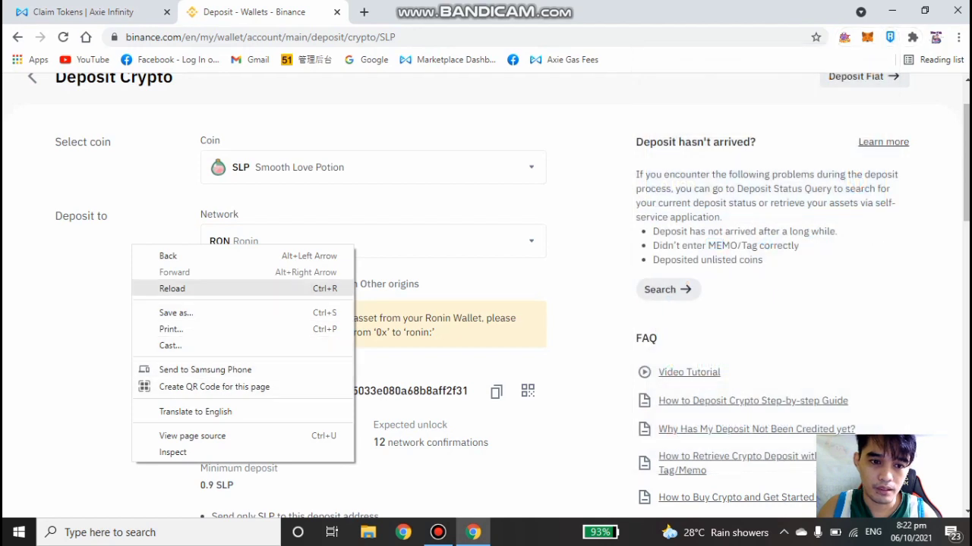
left_click(172, 288)
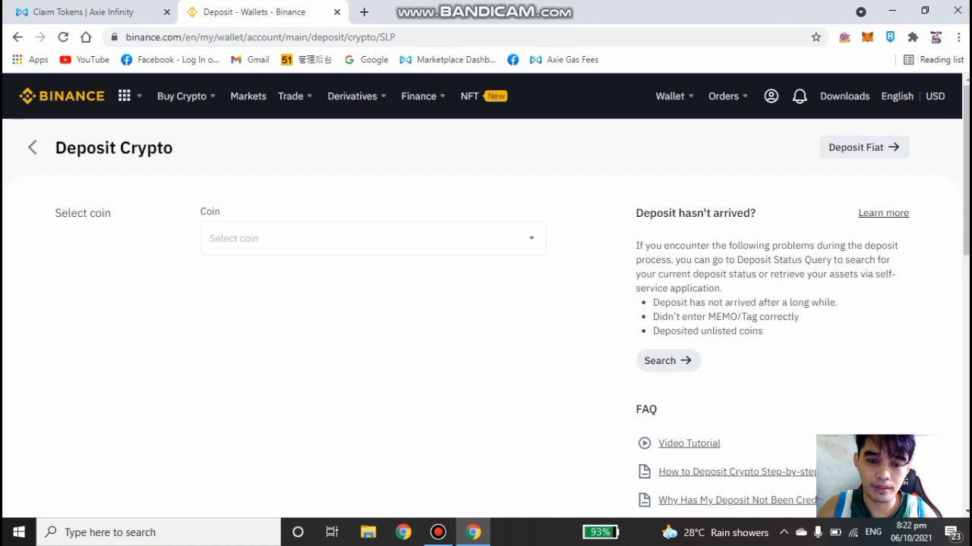
scroll(486, 296, "down", 2)
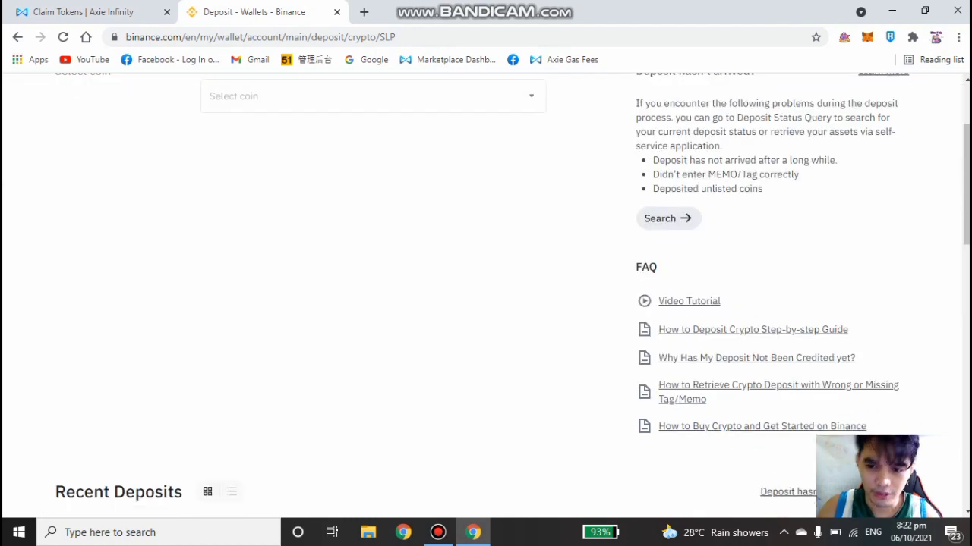
scroll(485, 296, "down", 1)
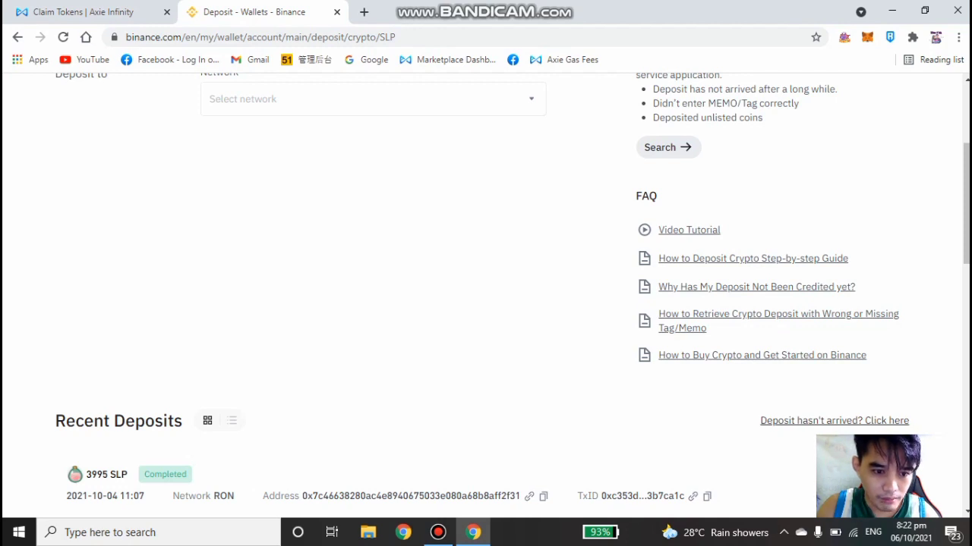
scroll(207, 357, "down", 1)
scroll(207, 357, "up", 3)
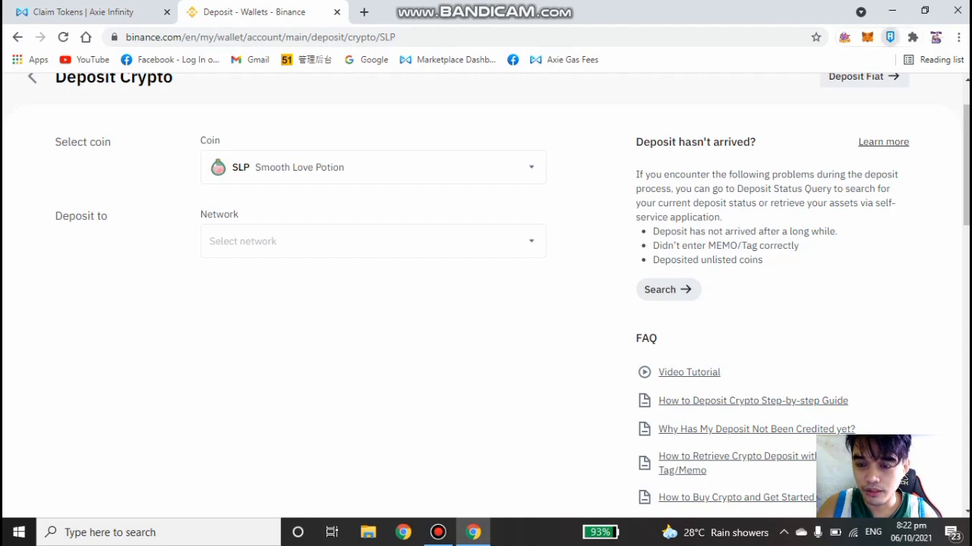
Reopen the Ronin wallet and check the token balances and the SLP transfer's status in the activities.
left_click(889, 37)
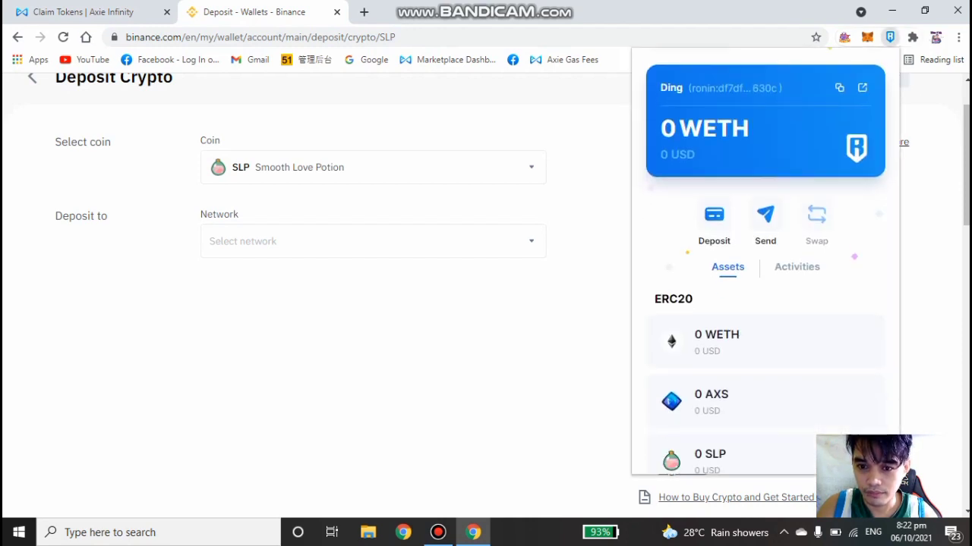
scroll(759, 227, "down", 2)
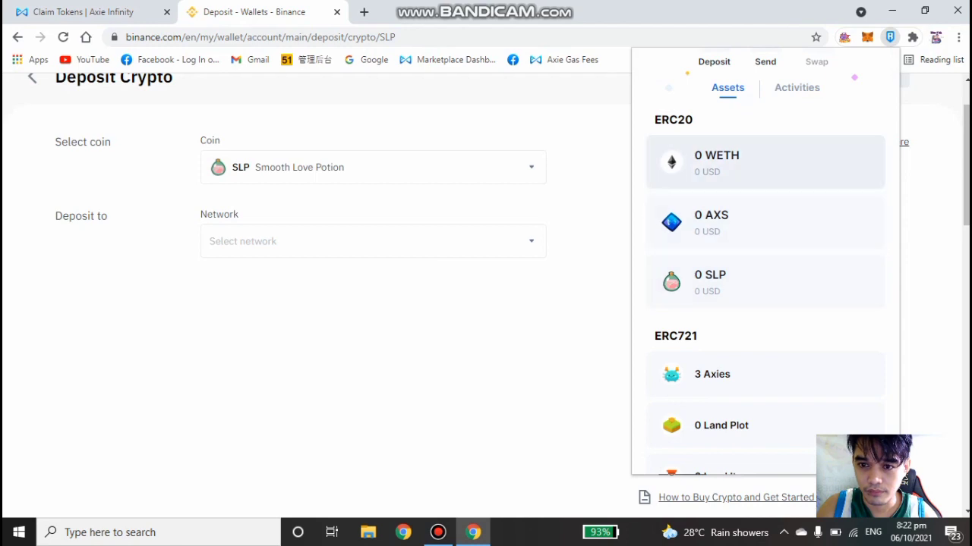
left_click(805, 87)
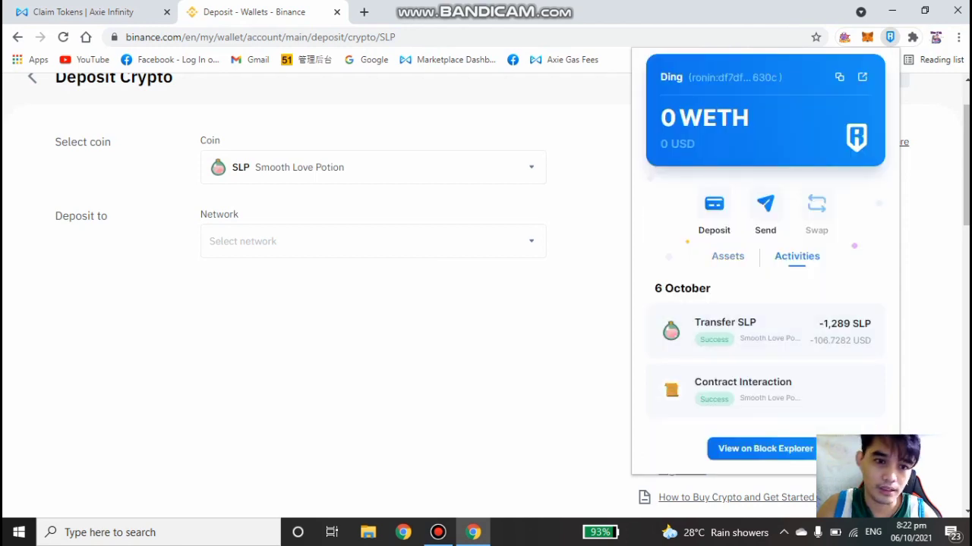
Reload the Binance deposit page repeatedly and look for the incoming 1289 SLP transfer in Recent Deposits.
right_click(109, 92)
left_click(144, 135)
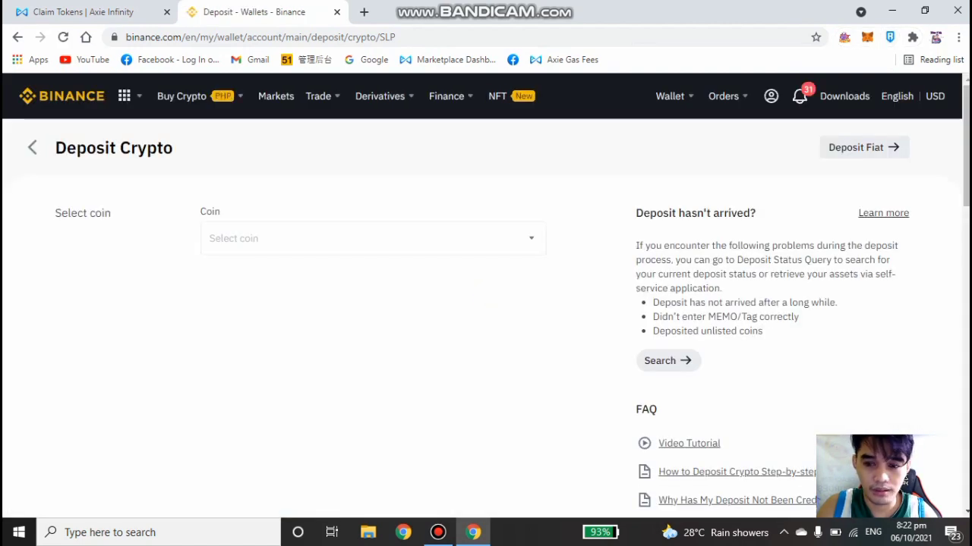
scroll(485, 303, "down", 2)
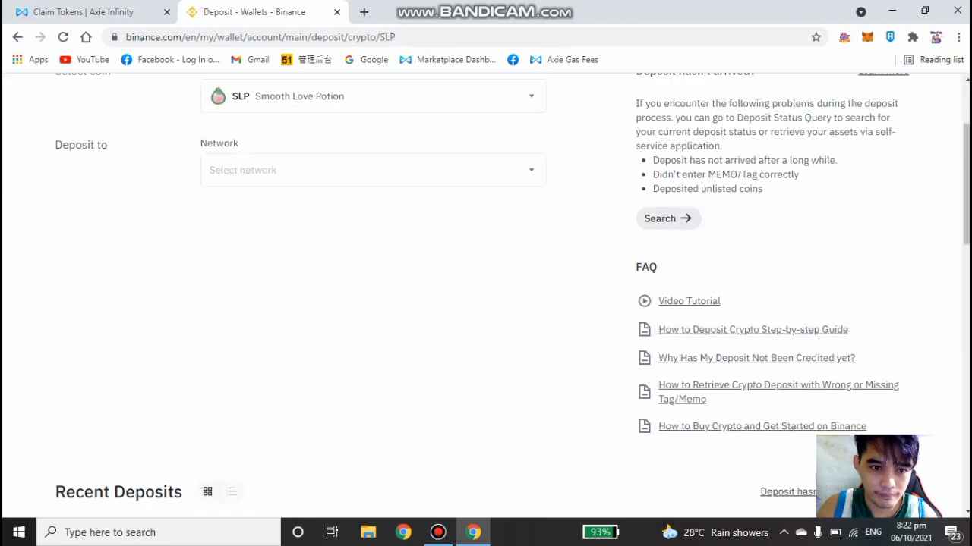
scroll(486, 304, "down", 1)
scroll(486, 303, "down", 1)
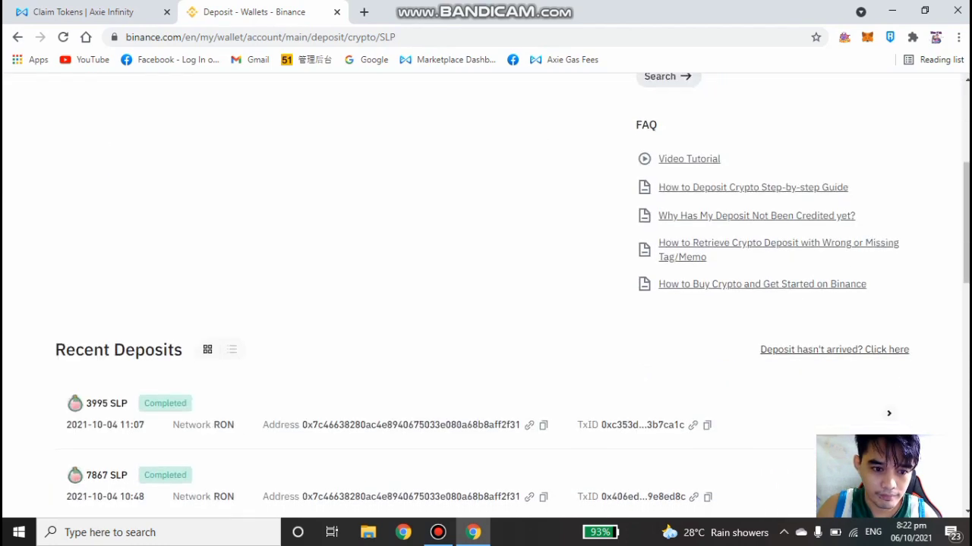
scroll(485, 303, "up", 2)
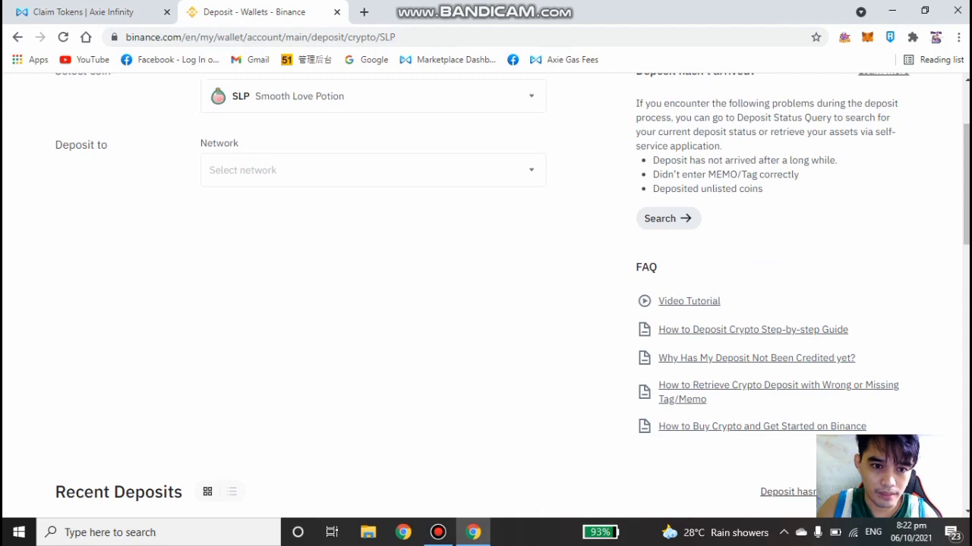
right_click(89, 229)
left_click(113, 273)
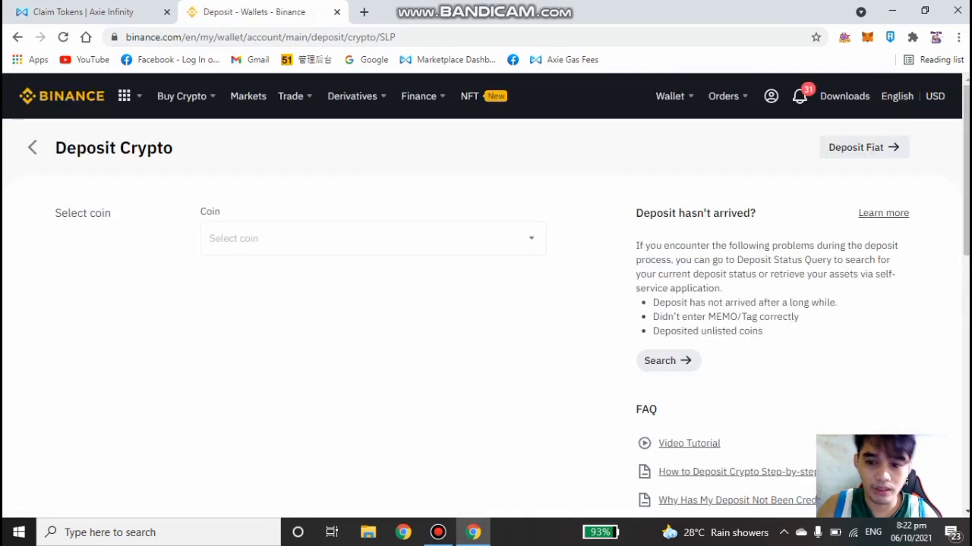
scroll(905, 479, "down", 1)
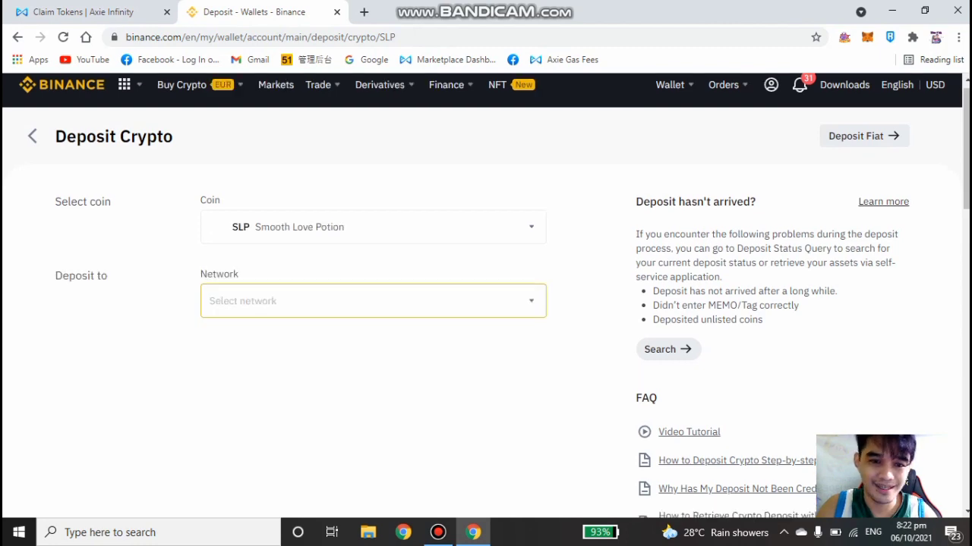
scroll(905, 480, "down", 1)
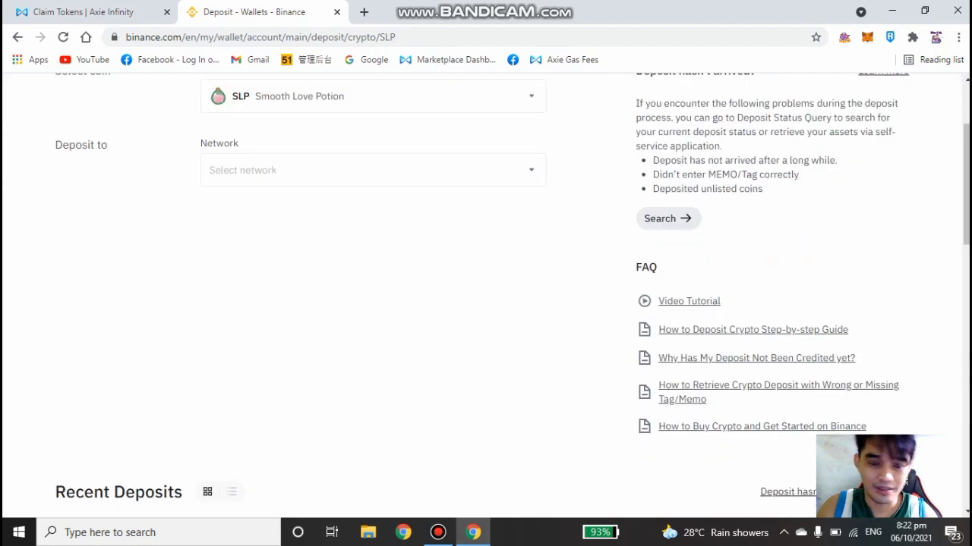
scroll(905, 480, "down", 2)
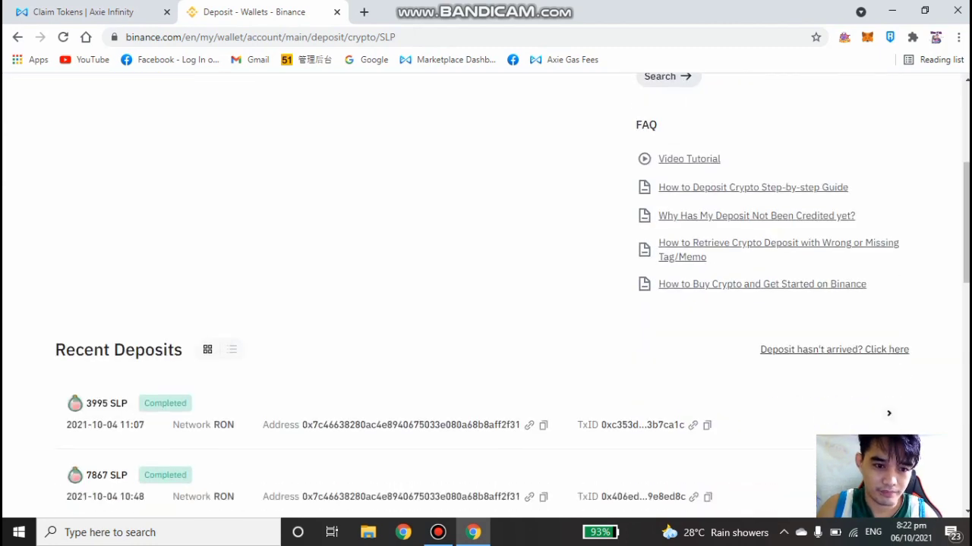
scroll(486, 296, "up", 4)
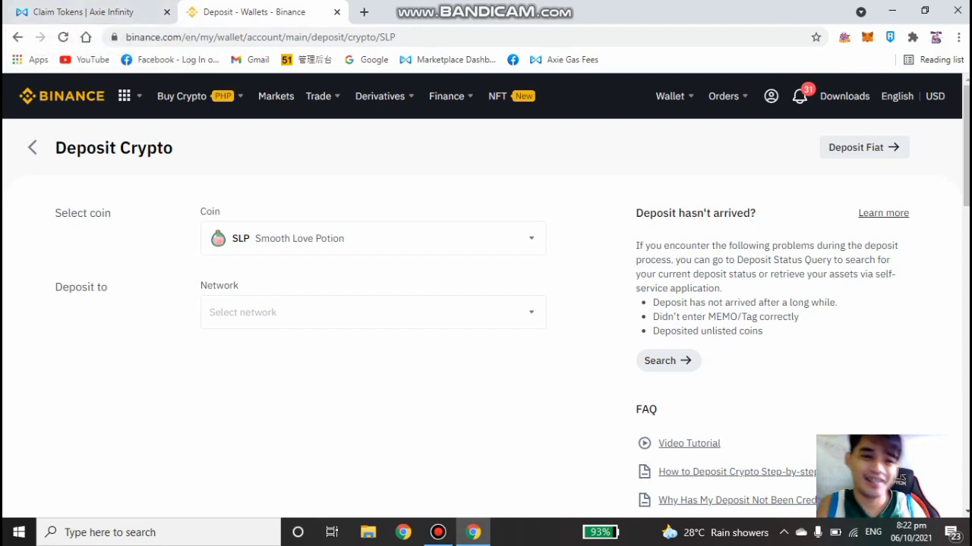
right_click(171, 149)
left_click(198, 191)
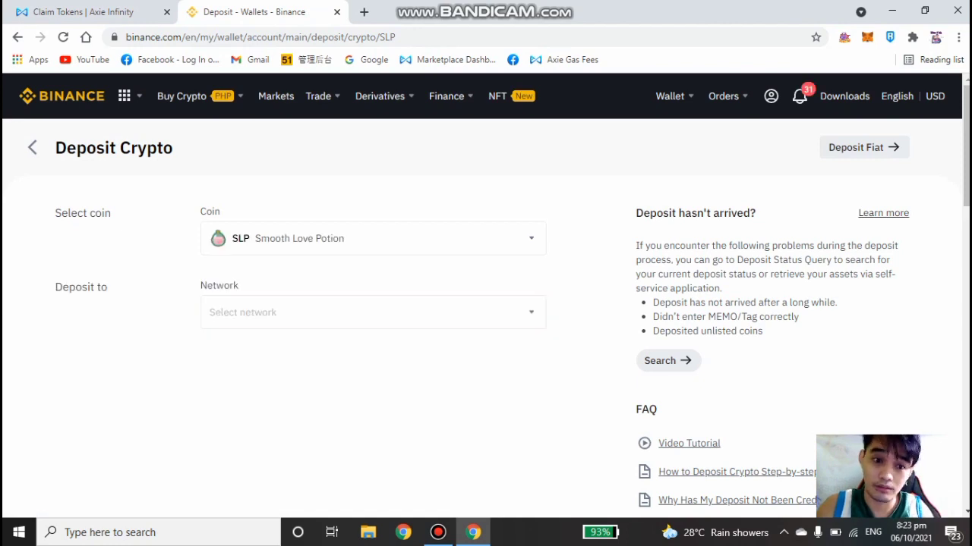
scroll(486, 304, "down", 2)
scroll(486, 296, "down", 2)
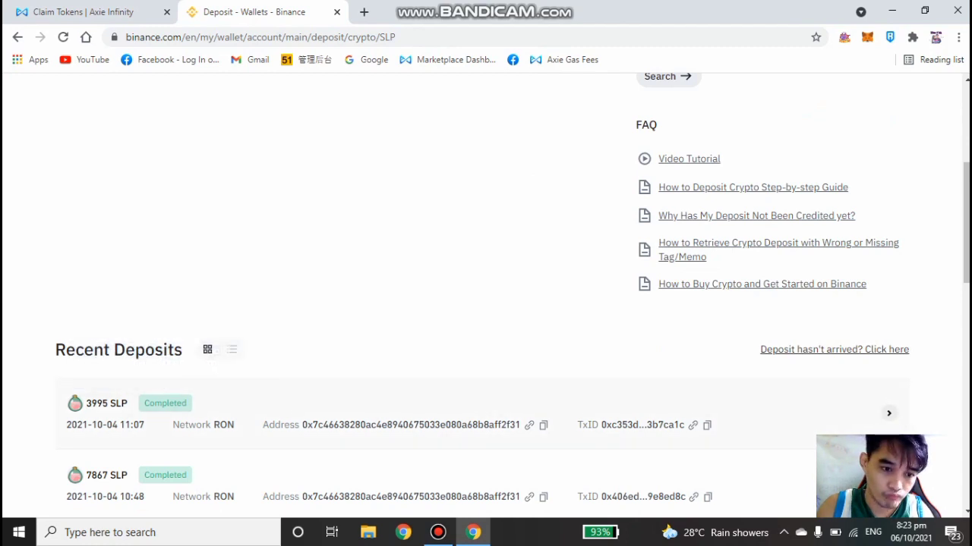
scroll(486, 304, "down", 2)
scroll(485, 303, "up", 2)
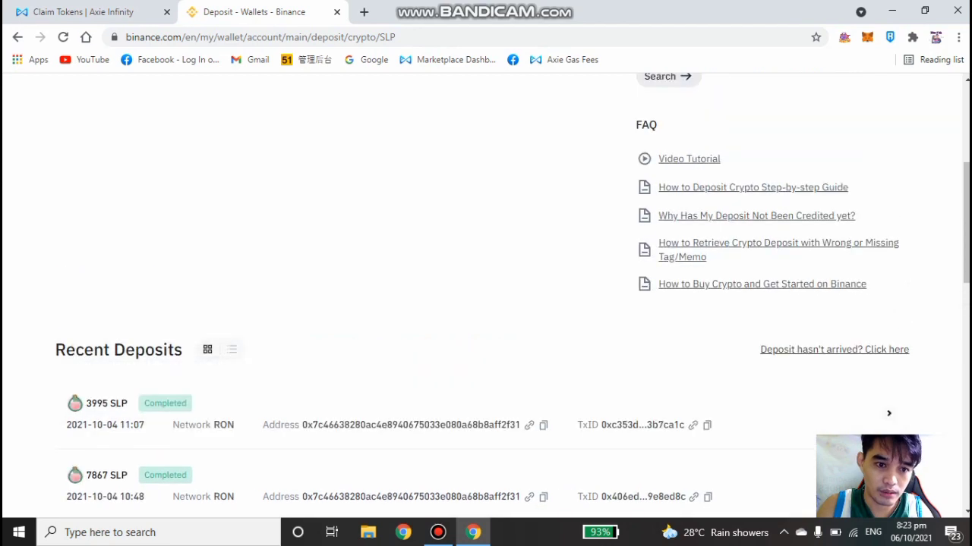
scroll(486, 296, "up", 1)
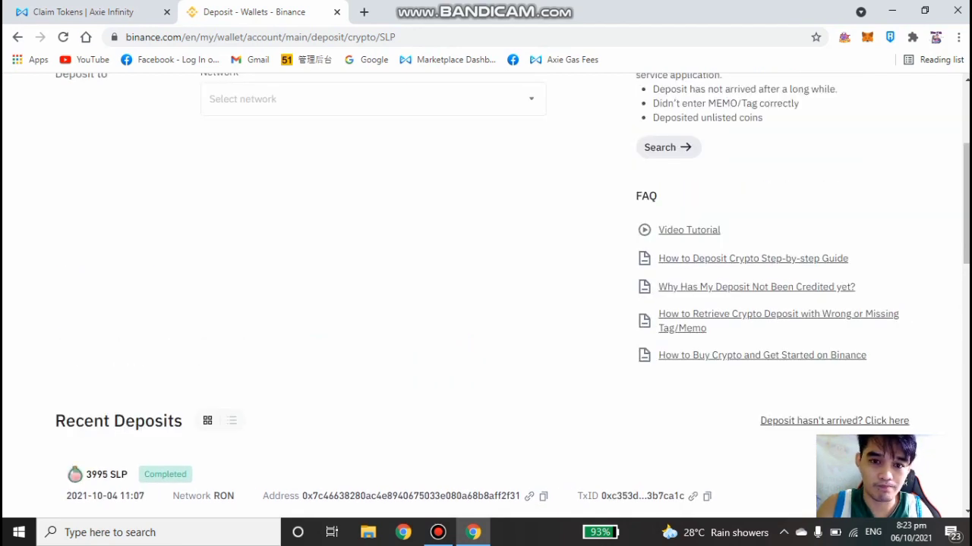
Reload the deposit page once more and check the status of the 1289 SLP entry under Recent Deposits.
right_click(120, 274)
left_click(160, 316)
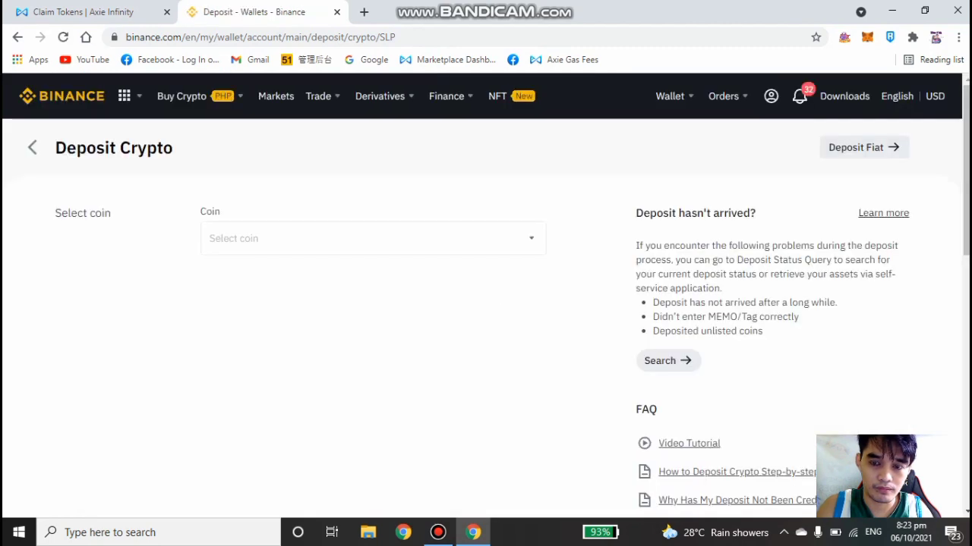
scroll(485, 304, "down", 1)
scroll(486, 303, "down", 1)
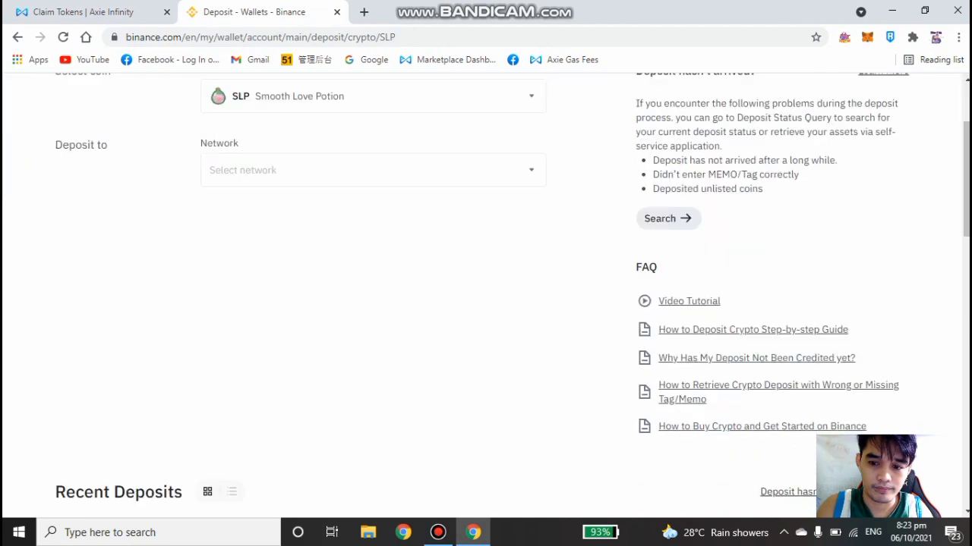
scroll(486, 303, "down", 2)
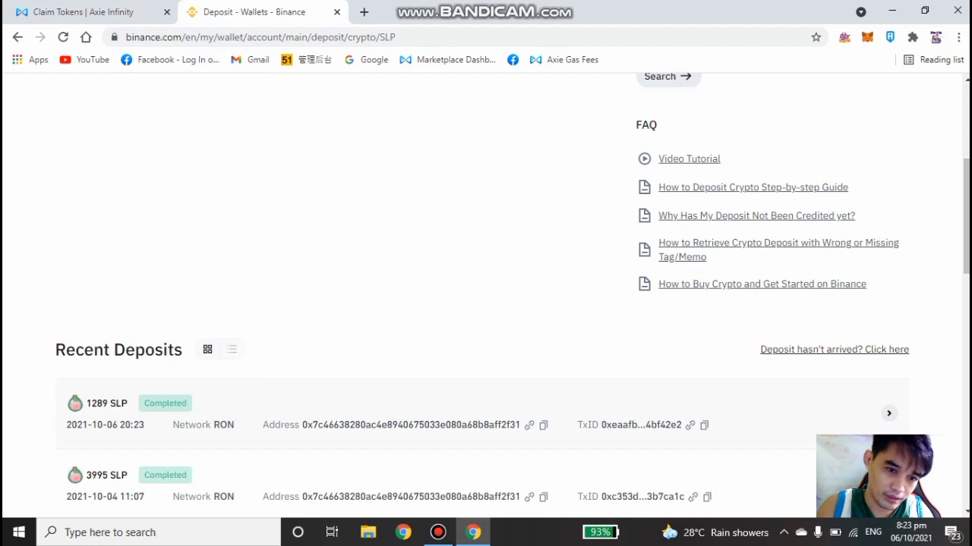
scroll(485, 303, "down", 1)
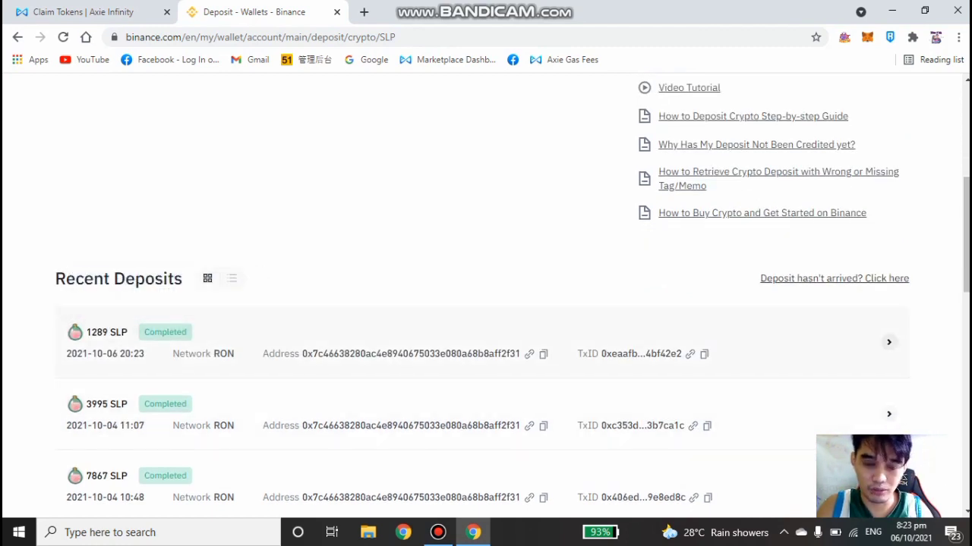
scroll(486, 304, "up", 5)
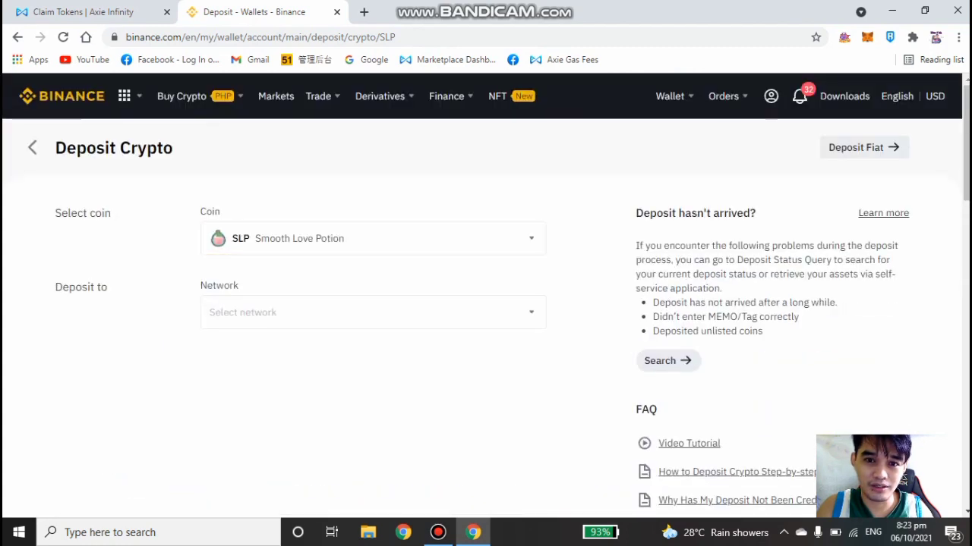
Open Binance's Classic trading interface and look over the BTC/USDT market page with its order form and display settings.
mouse_move(671, 95)
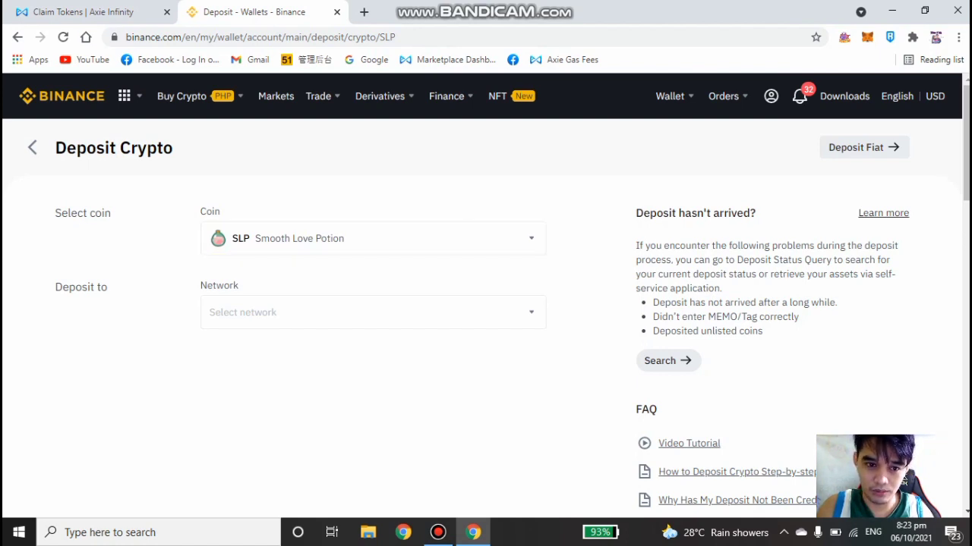
mouse_move(182, 96)
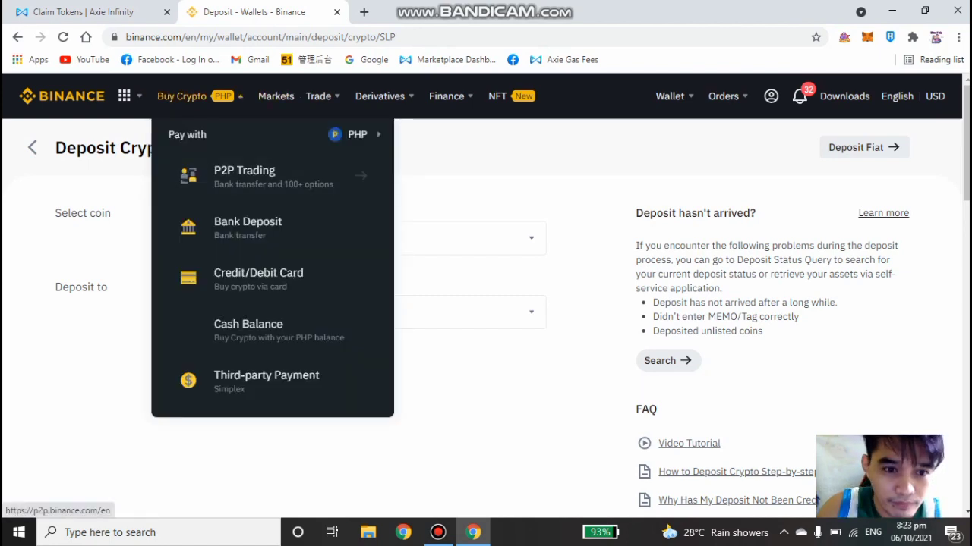
mouse_move(318, 96)
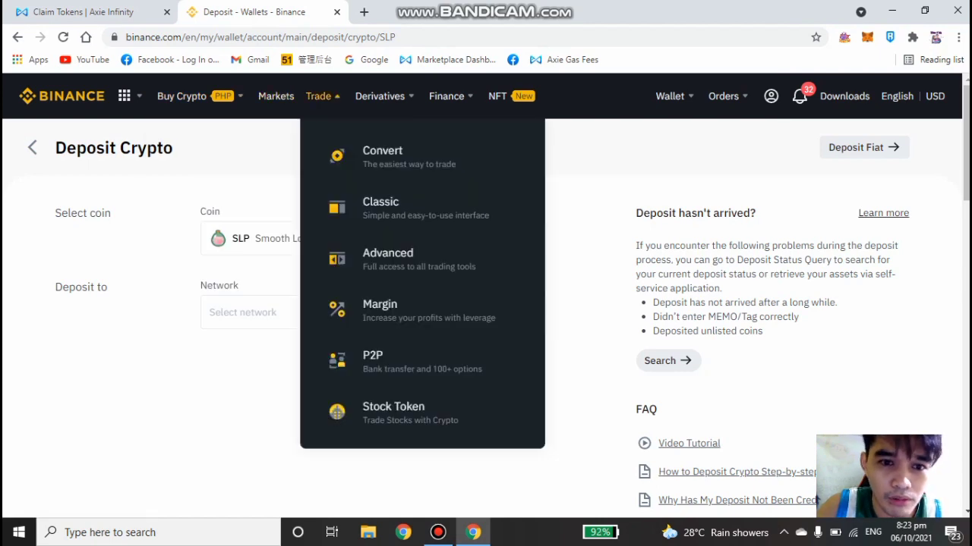
left_click(410, 207)
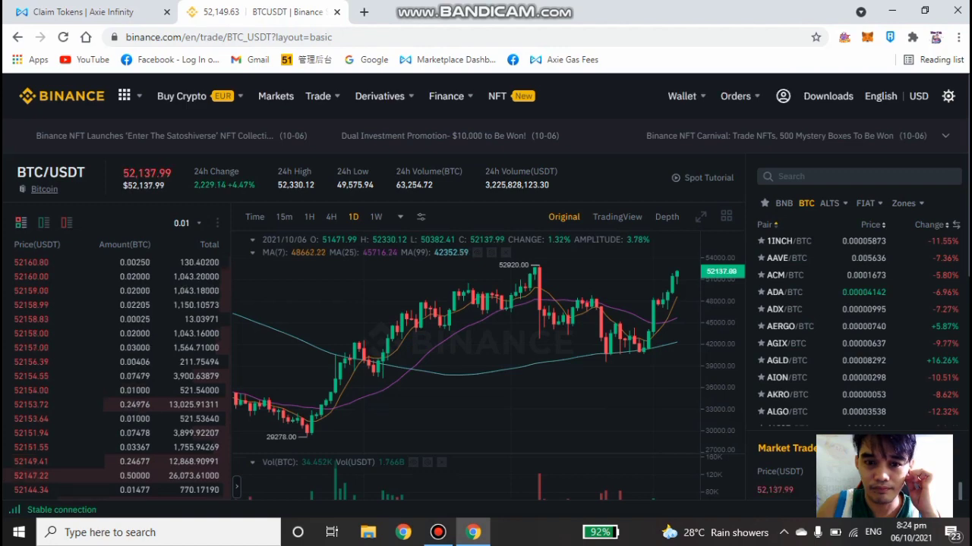
scroll(486, 303, "down", 1)
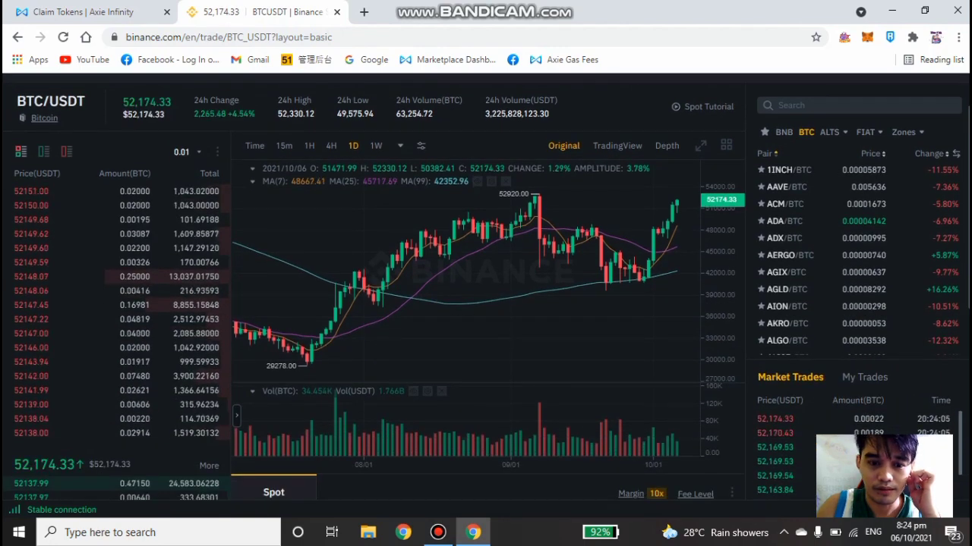
scroll(454, 188, "down", 1)
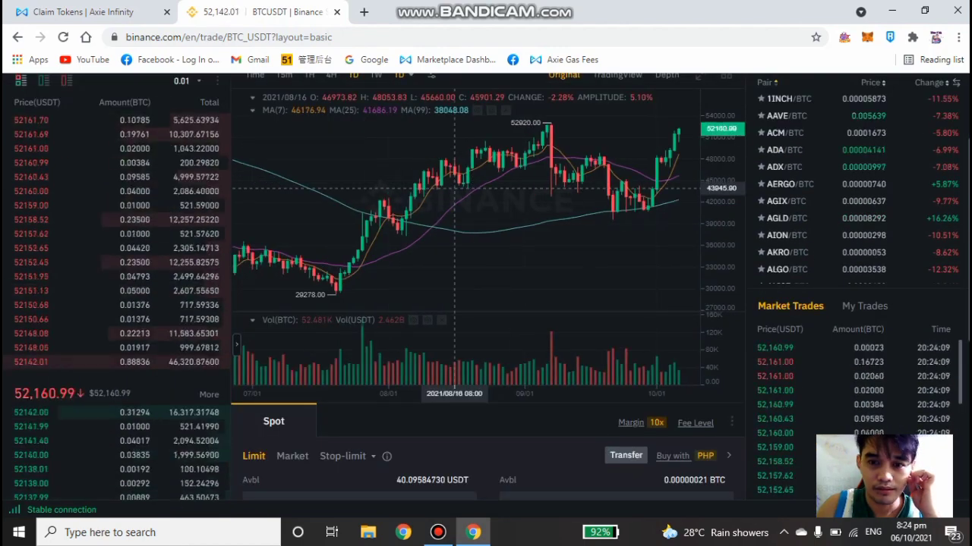
scroll(454, 188, "up", 2)
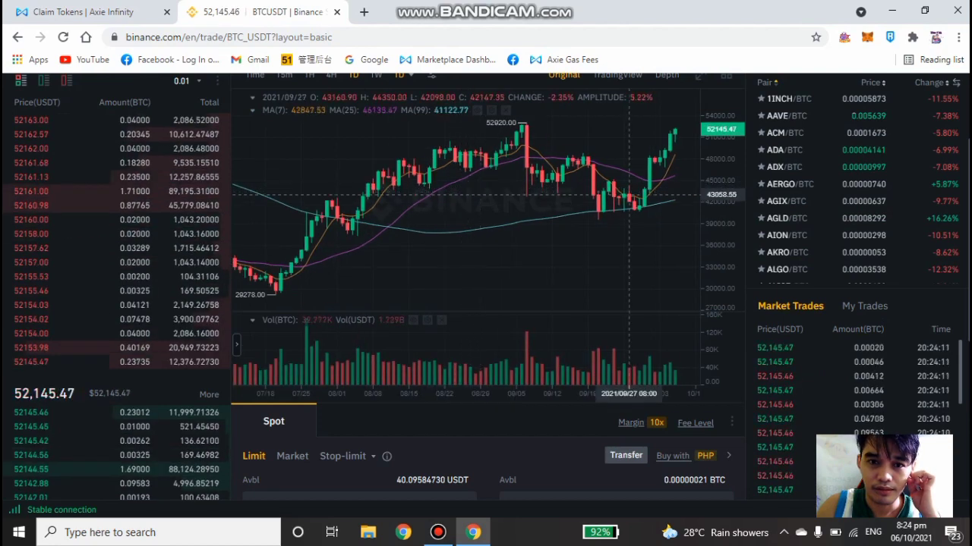
scroll(629, 194, "up", 2)
mouse_move(948, 96)
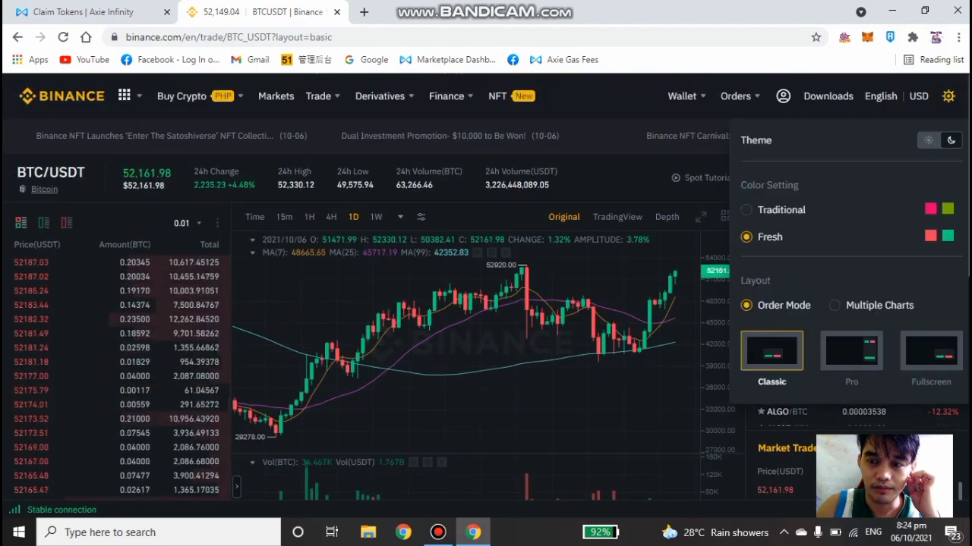
mouse_move(828, 96)
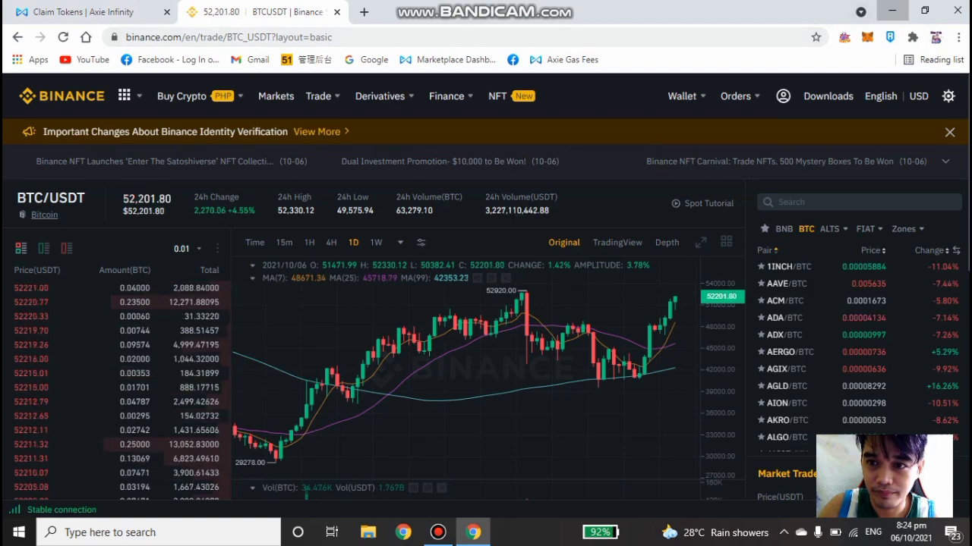
left_click(892, 11)
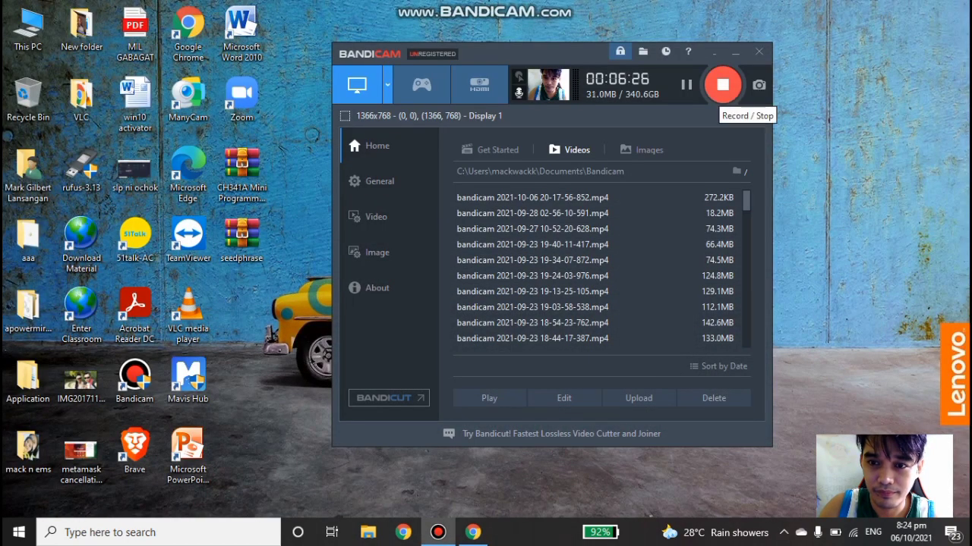
left_click(473, 532)
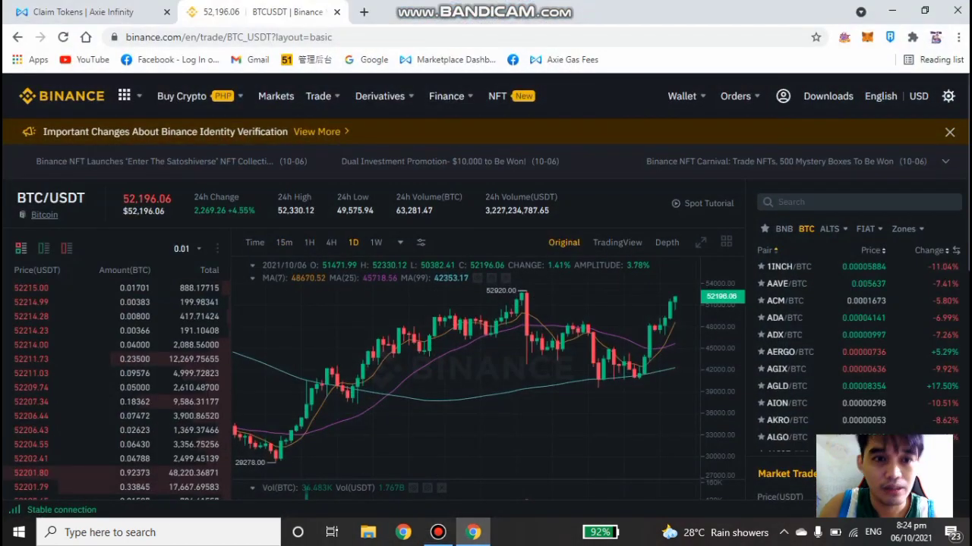
left_click(84, 12)
left_click(251, 12)
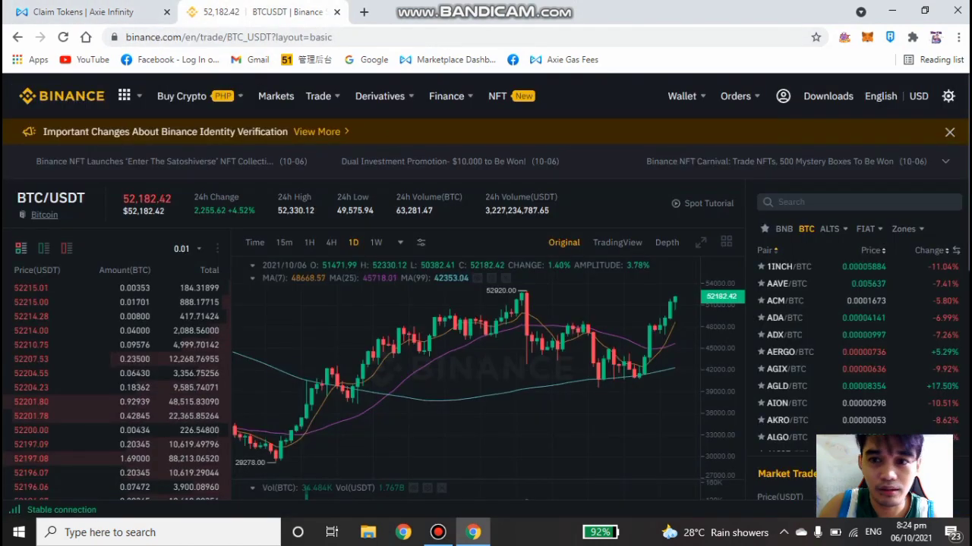
Open the Fiat and Spot wallet and check the SLP balance in the coin list.
left_click(728, 182)
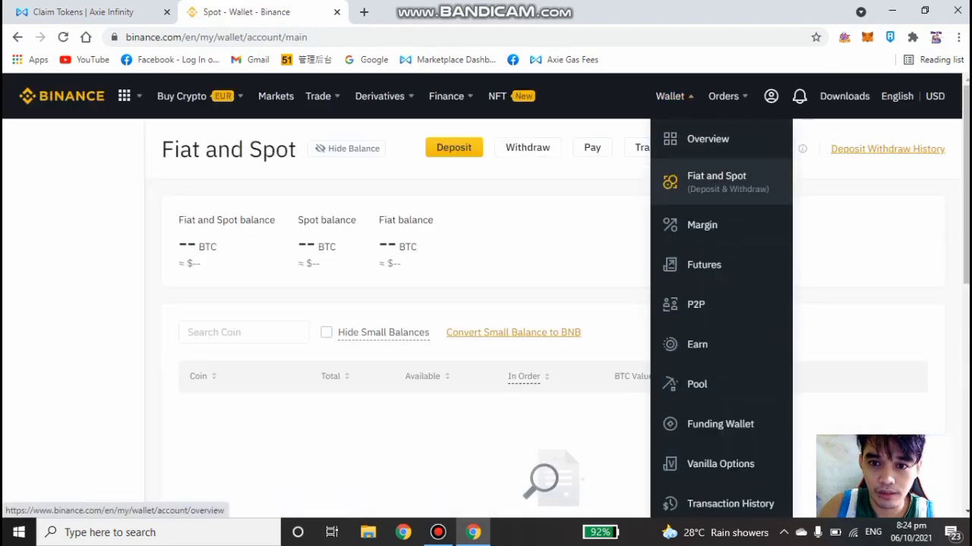
left_click(717, 182)
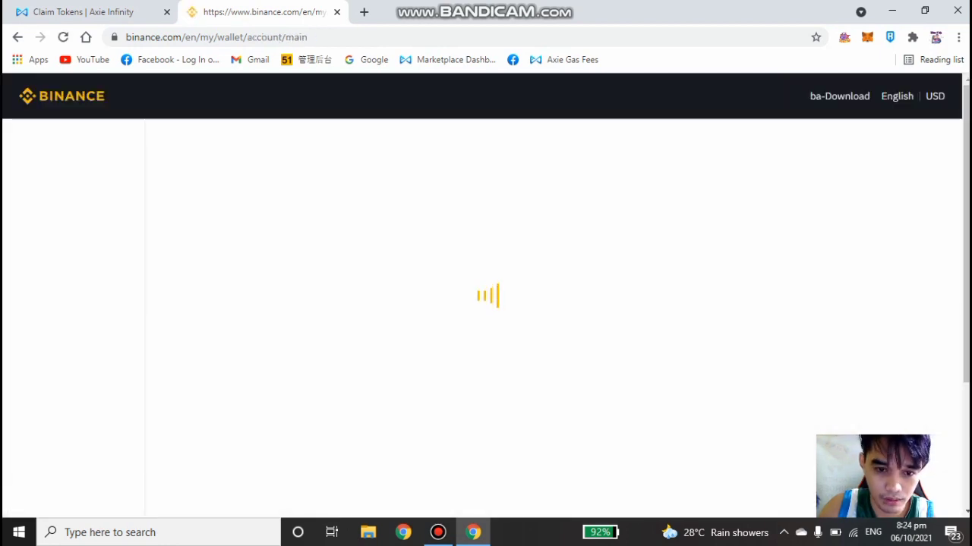
scroll(486, 303, "down", 1)
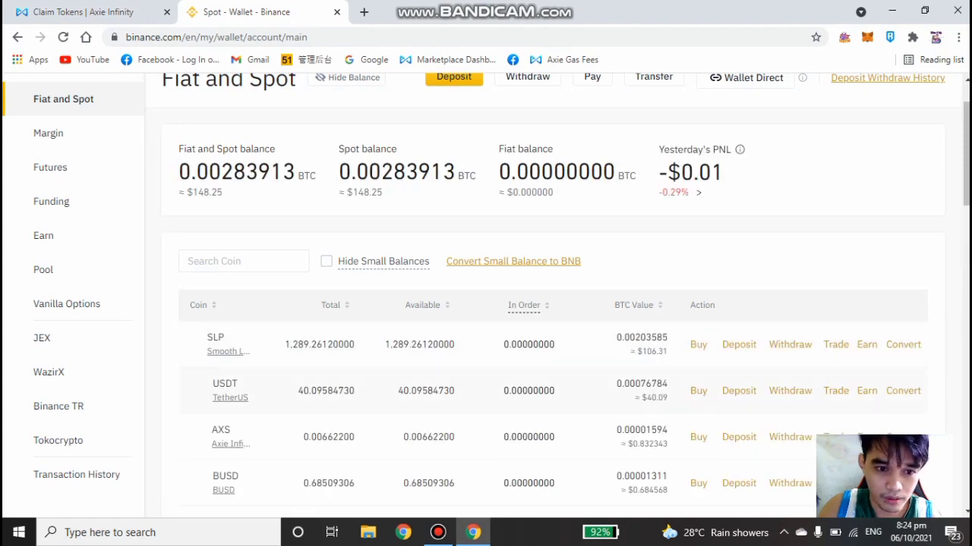
scroll(485, 296, "down", 1)
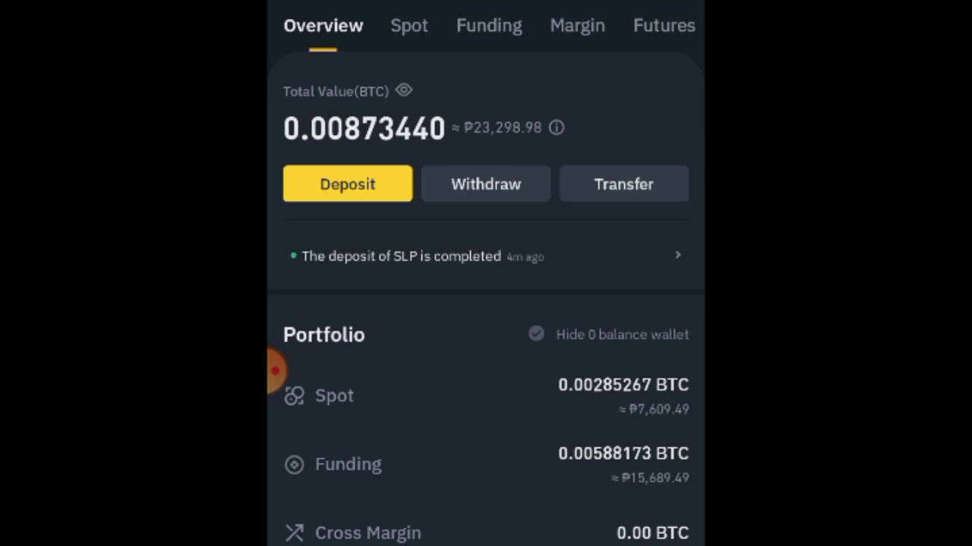
Switch to the Binance mobile app's Spot wallet and look over the SLP and other coin balances.
left_click(408, 25)
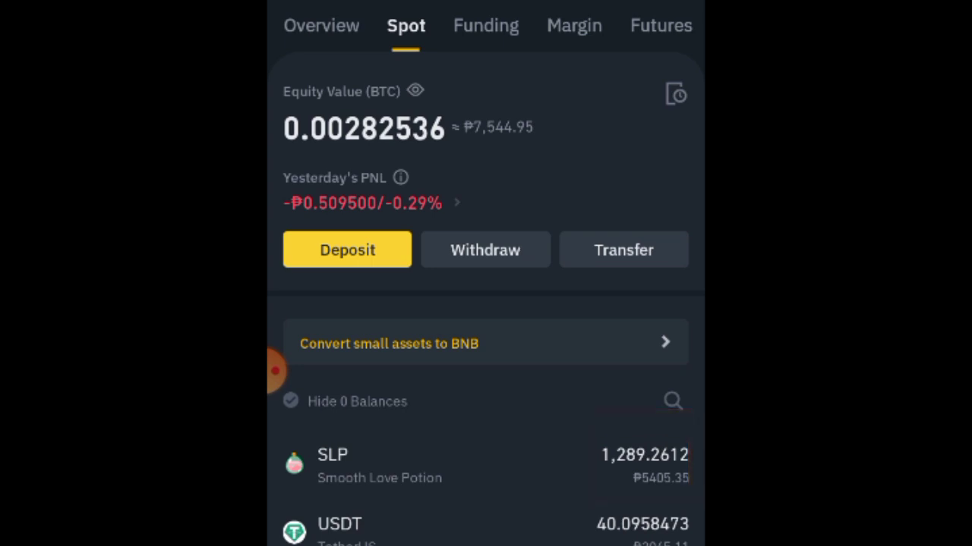
left_click_drag(275, 371, 275, 11)
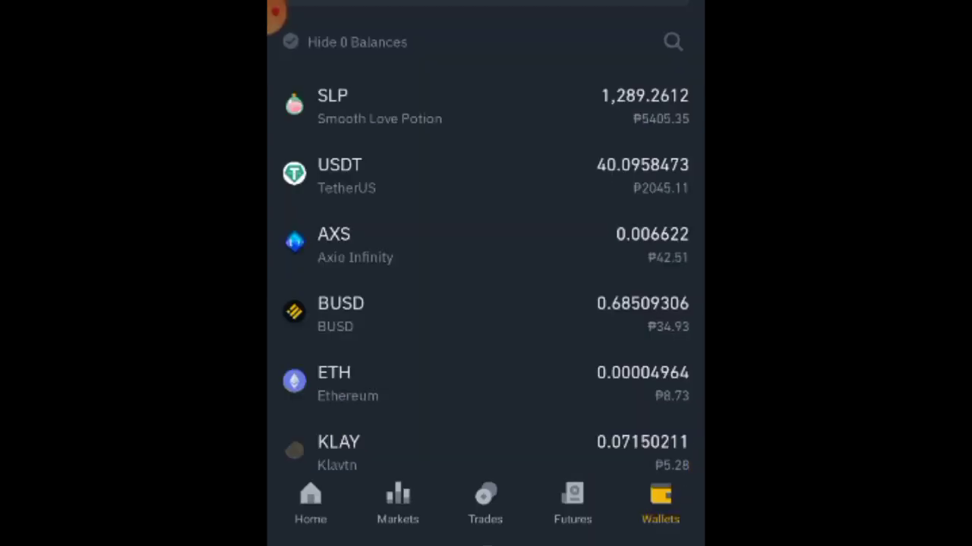